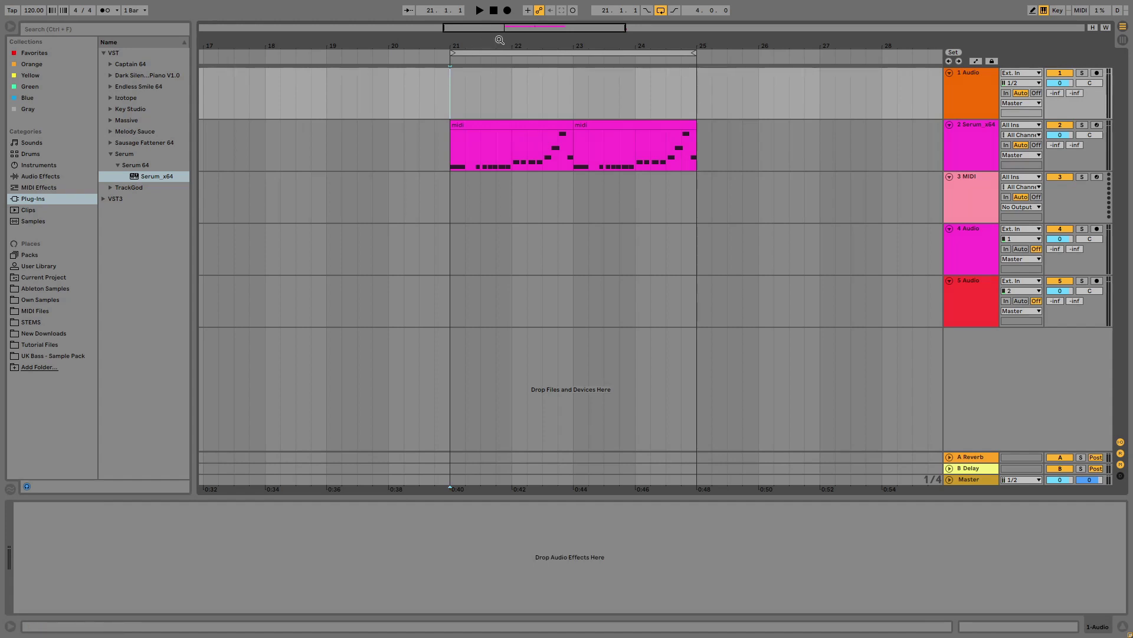
- Open the Serum instrument on the Serum_x64 track and load the Analog_BD_Sin wavetable into OSC A
{"action": "left_click", "coordinate": [478, 131]}
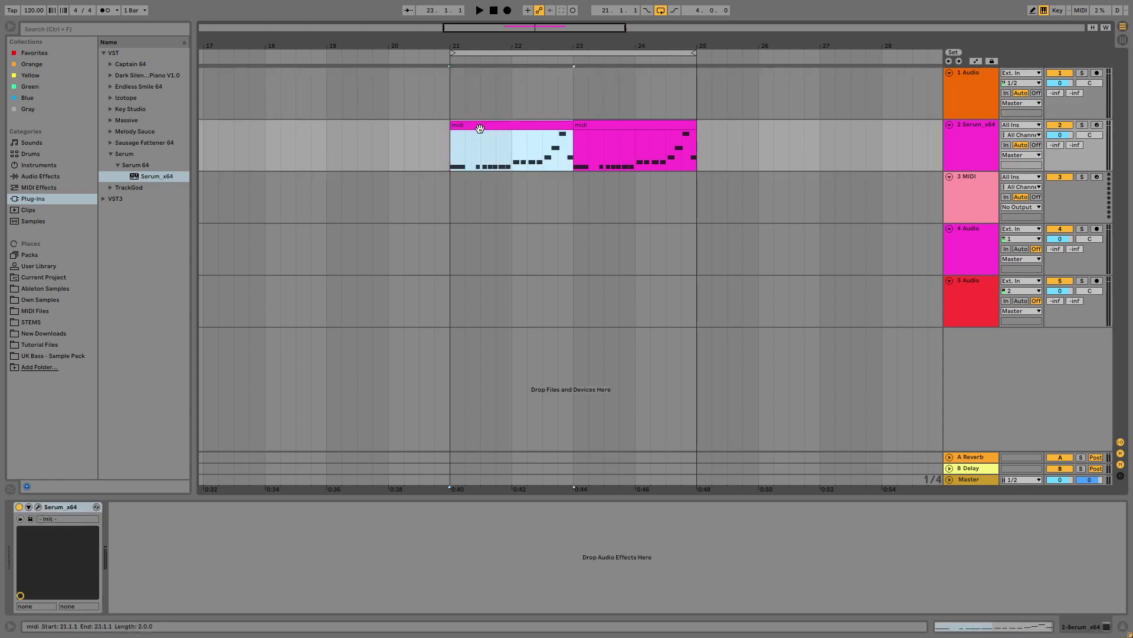
{"action": "left_click", "coordinate": [38, 508]}
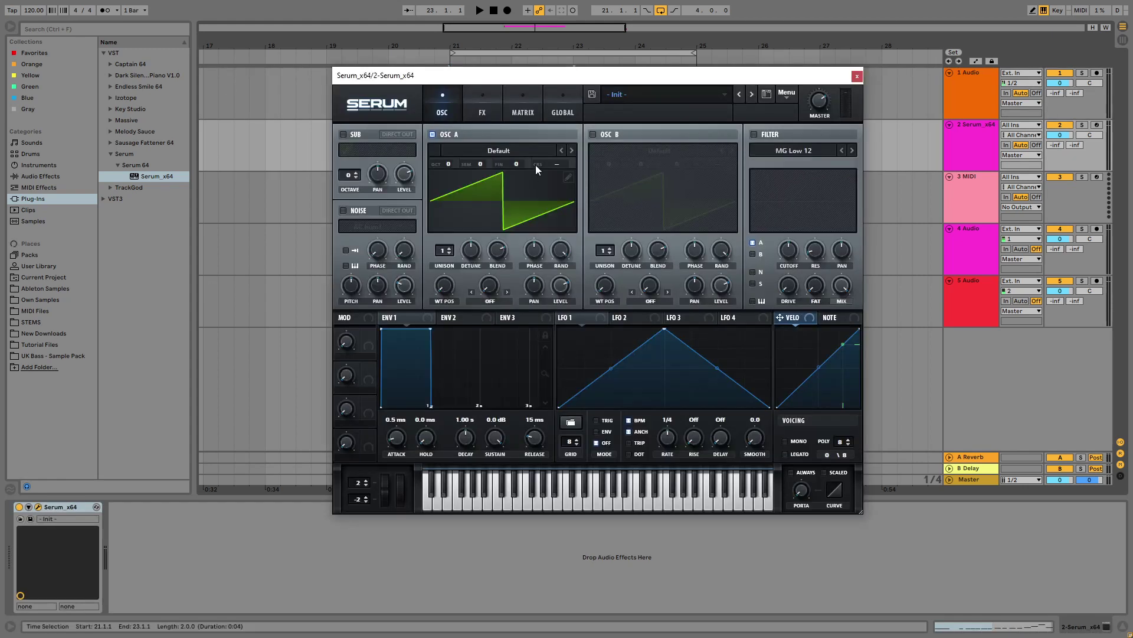
{"action": "left_click", "coordinate": [508, 148]}
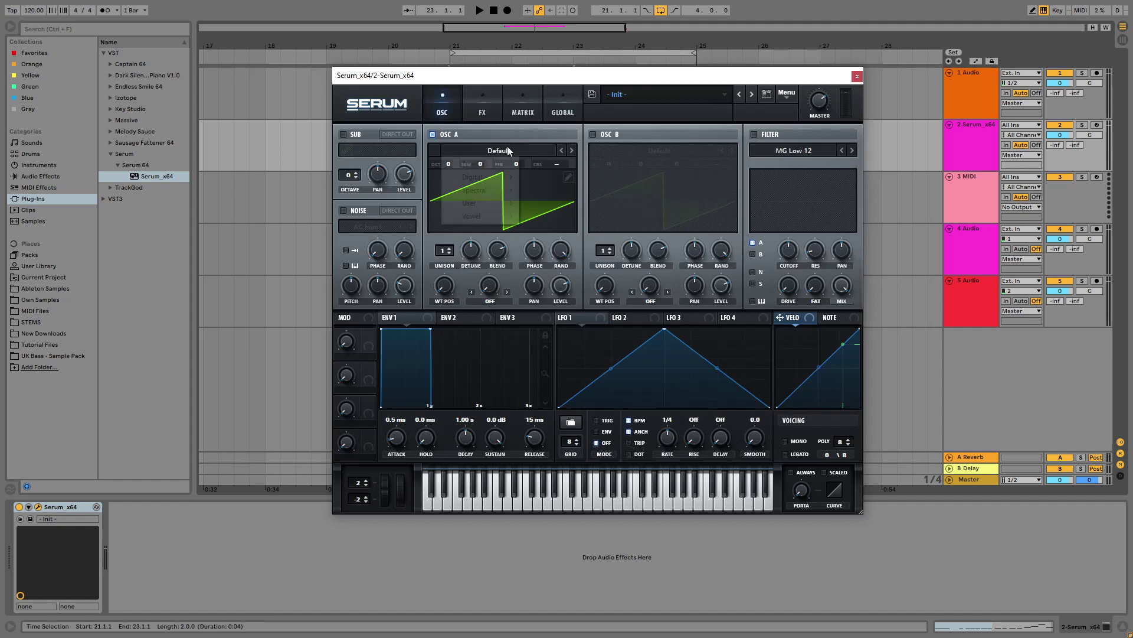
{"action": "mouse_move", "coordinate": [476, 164]}
{"action": "left_click", "coordinate": [570, 185]}
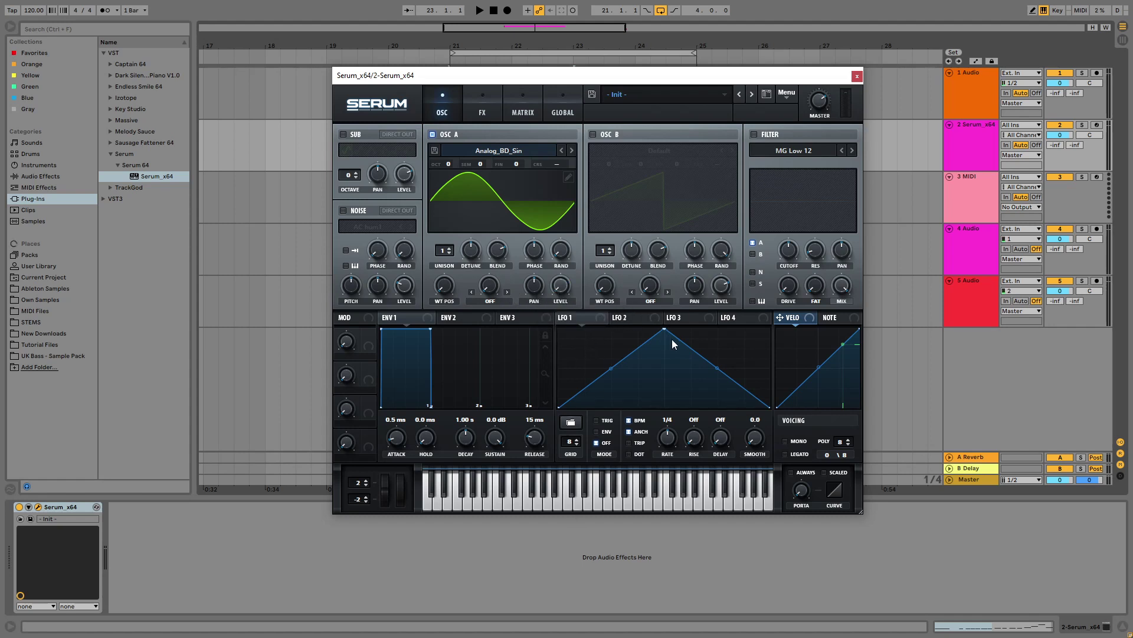
- Shape LFO 1 with an early peak about a sixth of the way in, bowing its rising and falling segments outward
{"action": "left_click_drag", "start_coordinate": [665, 330], "coordinate": [595, 328]}
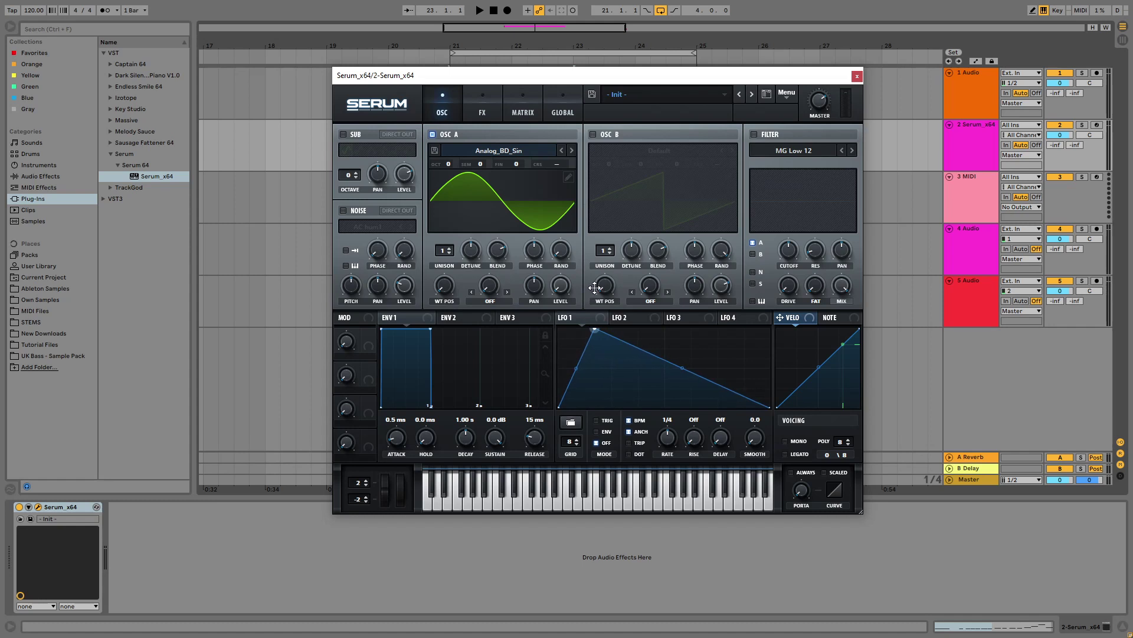
{"action": "left_click_drag", "start_coordinate": [579, 370], "coordinate": [583, 363]}
{"action": "mouse_move", "coordinate": [681, 365]}
{"action": "left_mouse_down"}
{"action": "mouse_move", "coordinate": [688, 387]}
{"action": "mouse_move", "coordinate": [690, 361]}
{"action": "left_mouse_up"}
- Modulate OSC A's level with LFO 1 in ENV mode and enable Mono voicing
{"action": "left_click_drag", "start_coordinate": [581, 82], "coordinate": [550, 132]}
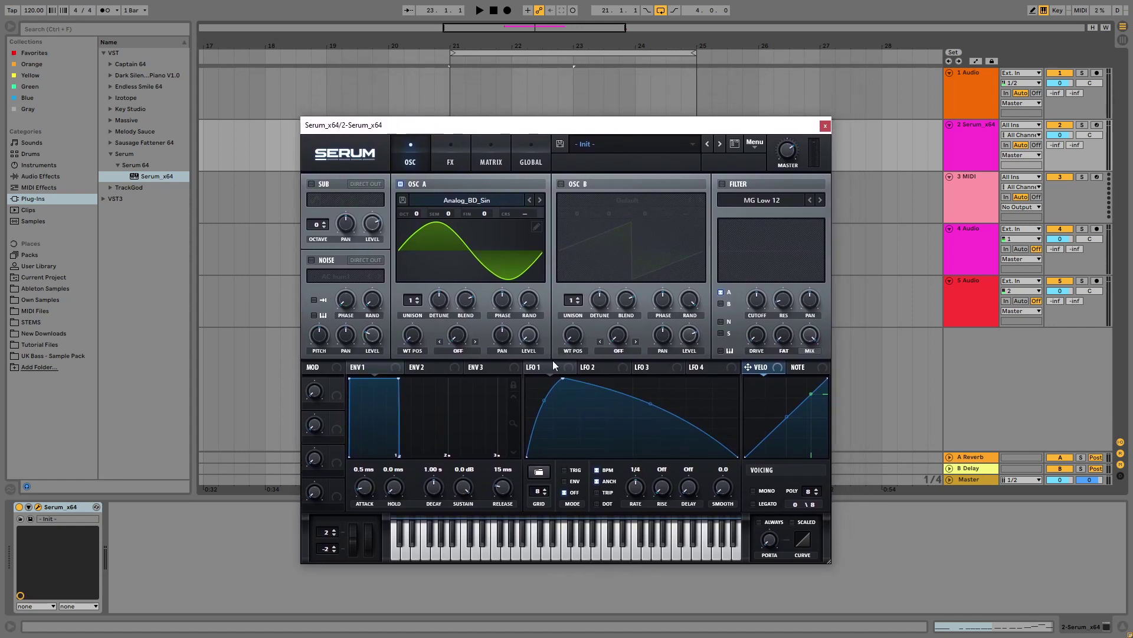
{"action": "left_click_drag", "start_coordinate": [530, 341], "coordinate": [528, 353]}
{"action": "left_click", "coordinate": [754, 490]}
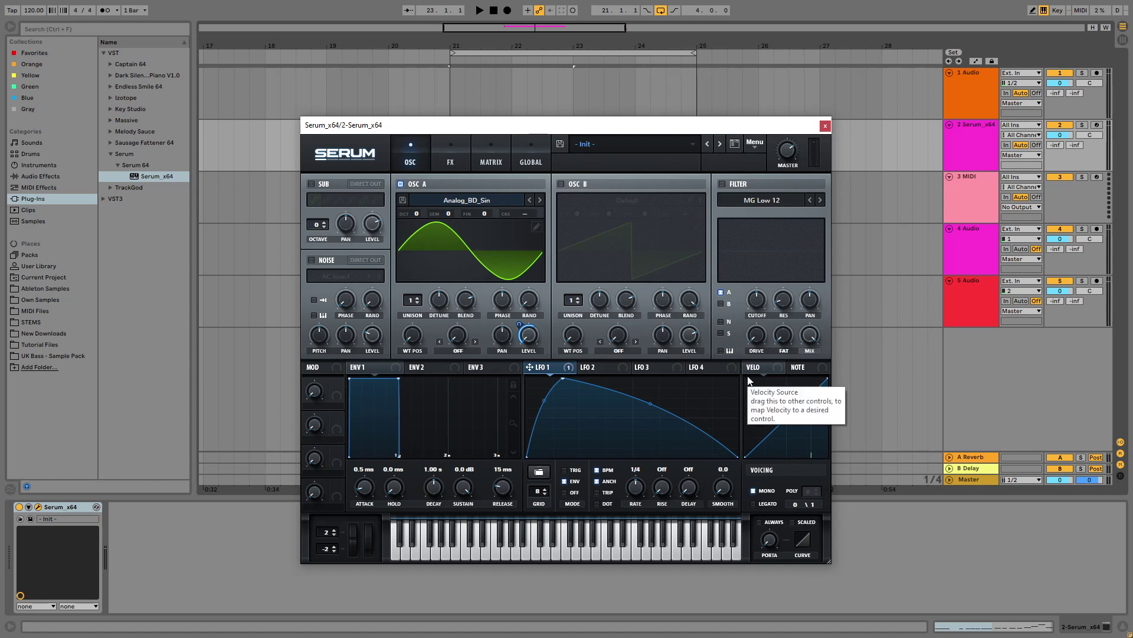
- Enable OSC B with the analog 4088 wavetable and set its semitone pitch to +4
{"action": "left_click", "coordinate": [561, 184]}
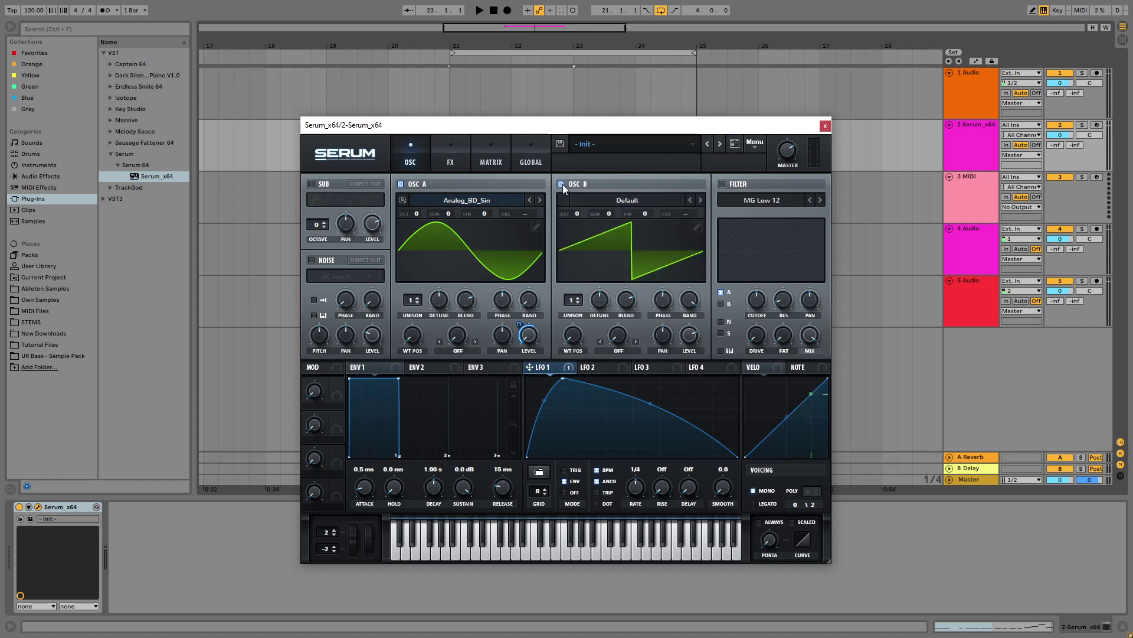
{"action": "left_click", "coordinate": [627, 198]}
{"action": "mouse_move", "coordinate": [631, 213]}
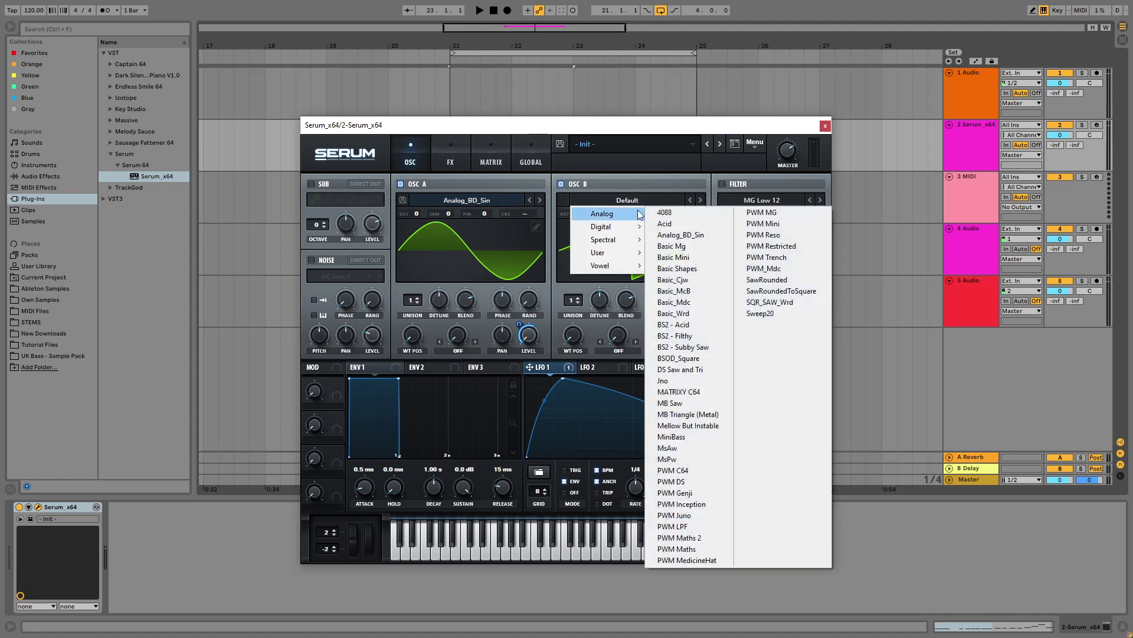
{"action": "left_click", "coordinate": [688, 211]}
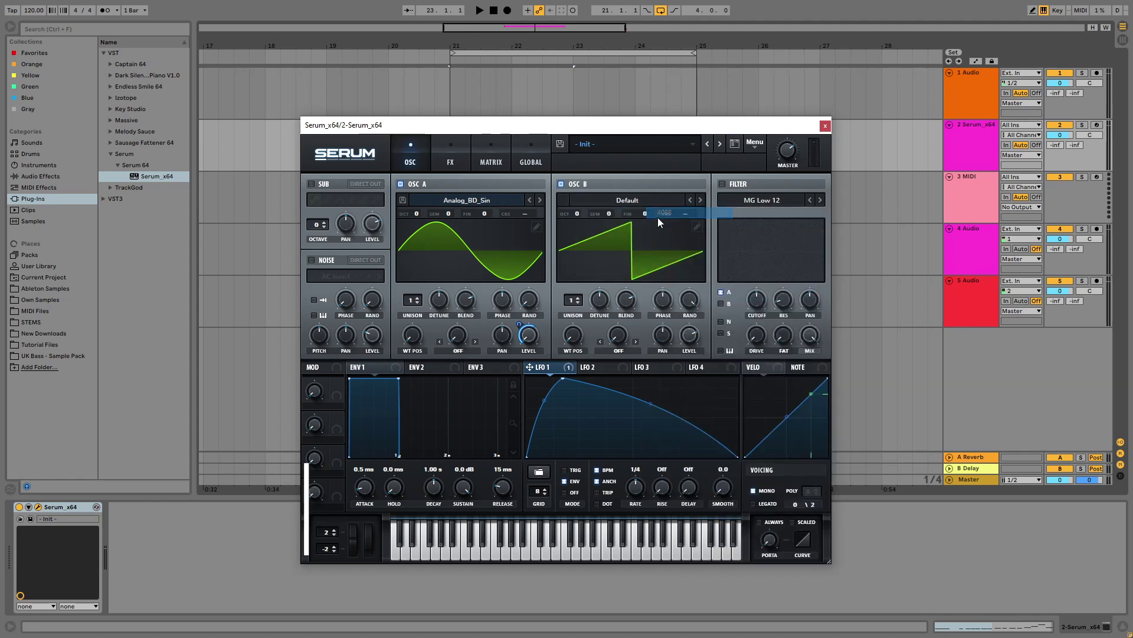
{"action": "left_click_drag", "start_coordinate": [607, 211], "coordinate": [615, 193]}
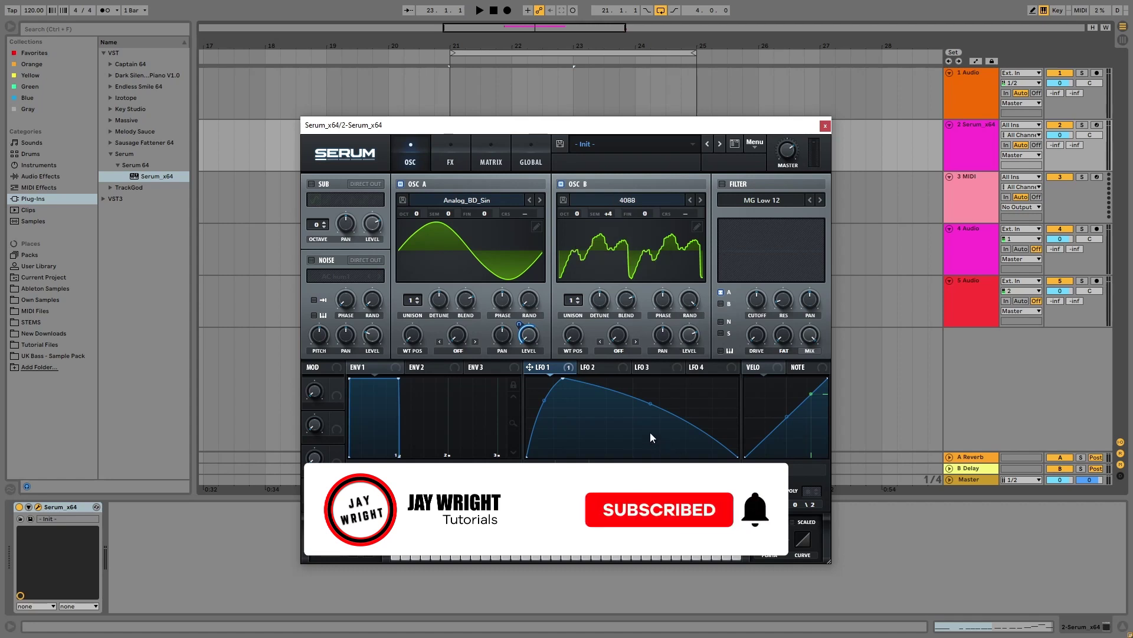
- Modulate OSC B's level with LFO 1 and adjust its wavetable position slightly
{"action": "mouse_move", "coordinate": [692, 348]}
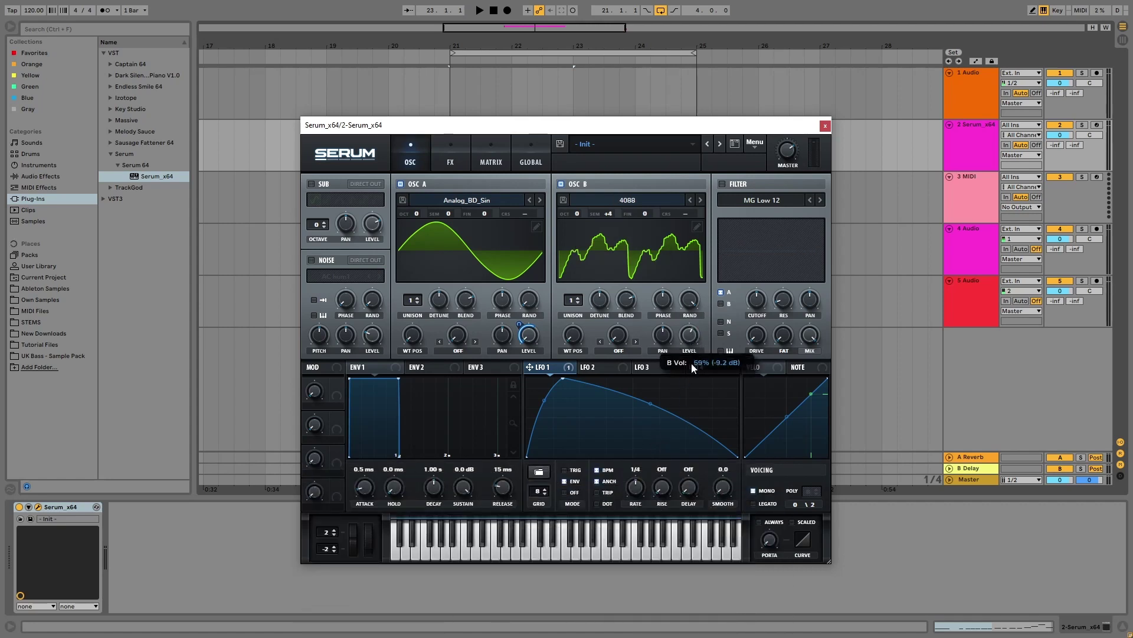
{"action": "left_click_drag", "start_coordinate": [546, 367], "coordinate": [690, 335]}
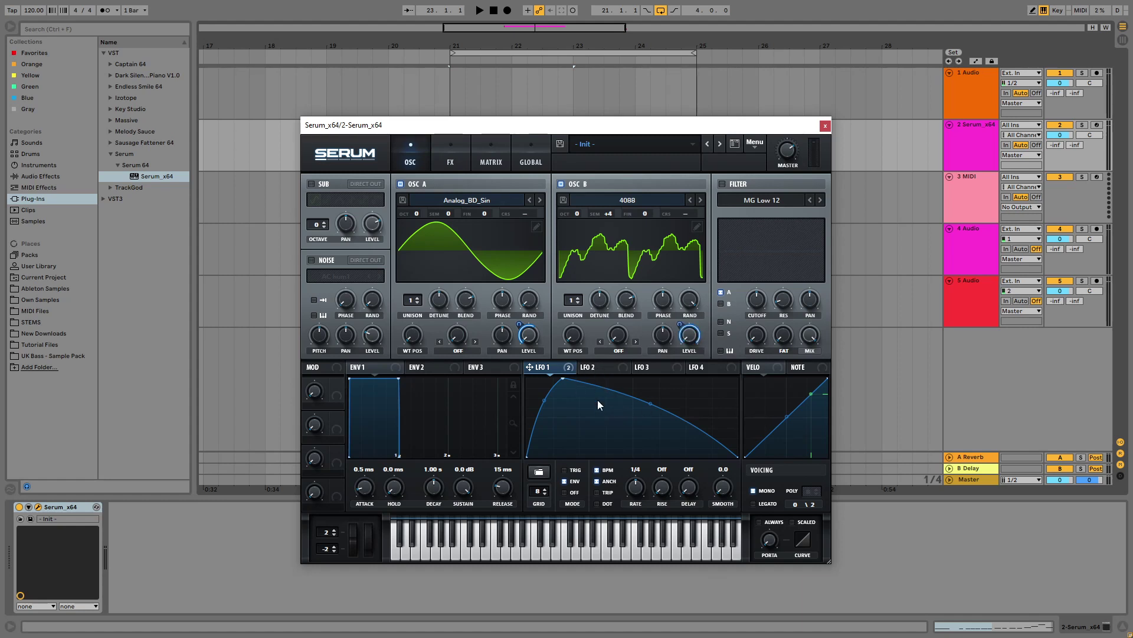
{"action": "mouse_move", "coordinate": [576, 339]}
{"action": "left_mouse_down"}
{"action": "mouse_move", "coordinate": [571, 300]}
{"action": "mouse_move", "coordinate": [566, 323]}
{"action": "left_mouse_up"}
- Enable the sub oscillator at octave -2 with its level modulated by LFO 1, starting playback of the loop
{"action": "left_click", "coordinate": [312, 185]}
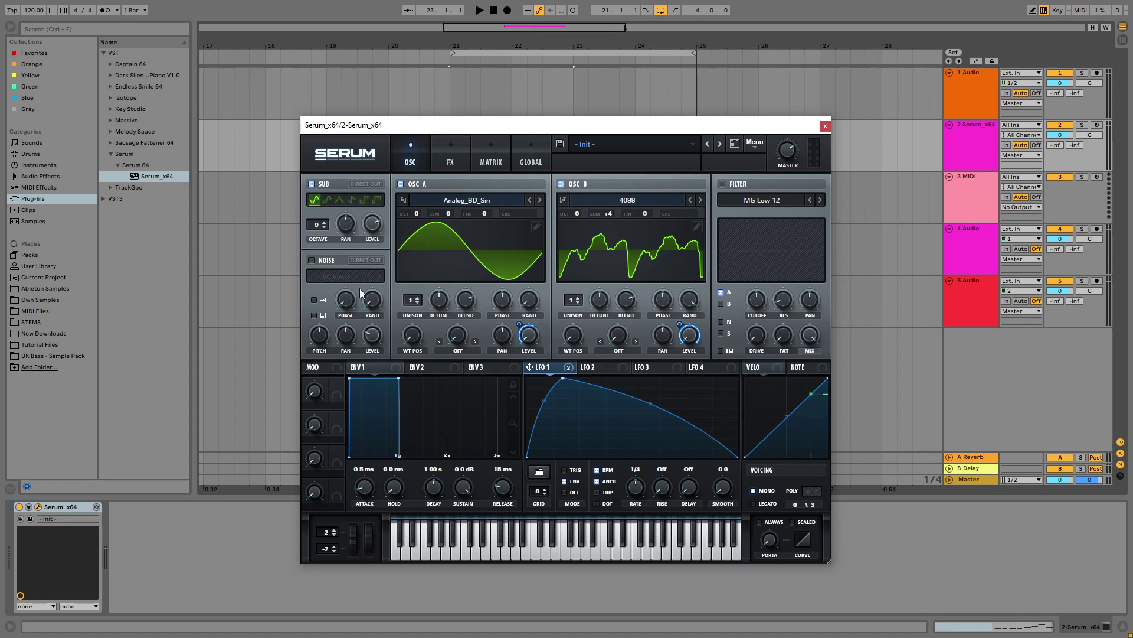
{"action": "left_click_drag", "start_coordinate": [322, 226], "coordinate": [318, 233]}
{"action": "left_click_drag", "start_coordinate": [555, 367], "coordinate": [372, 223]}
{"action": "left_click", "coordinate": [480, 12]}
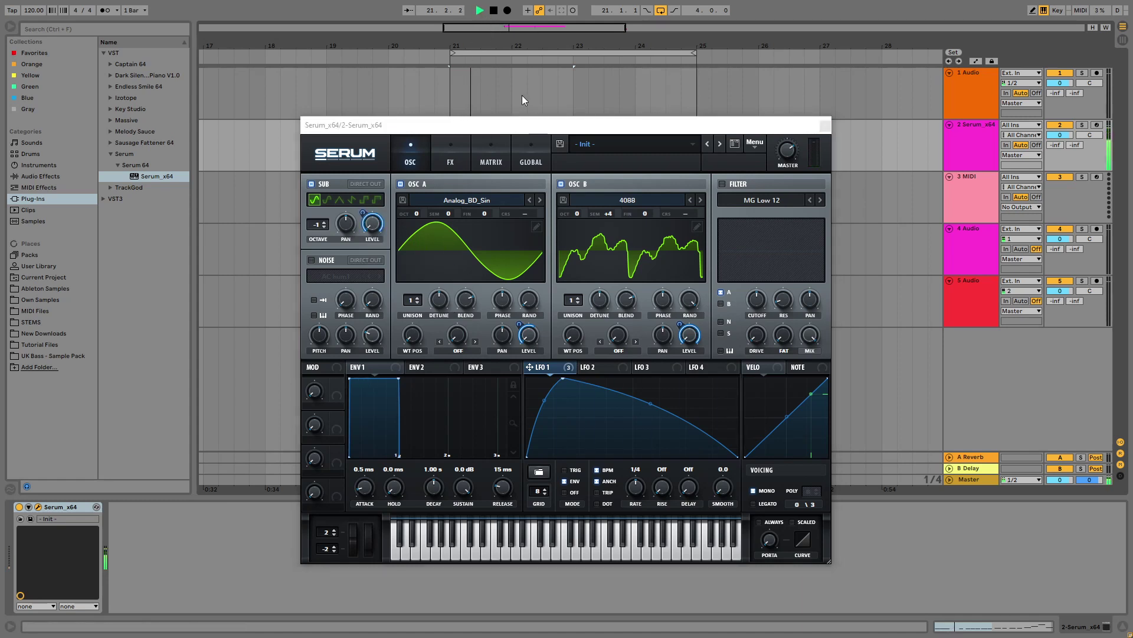
{"action": "left_click", "coordinate": [324, 228]}
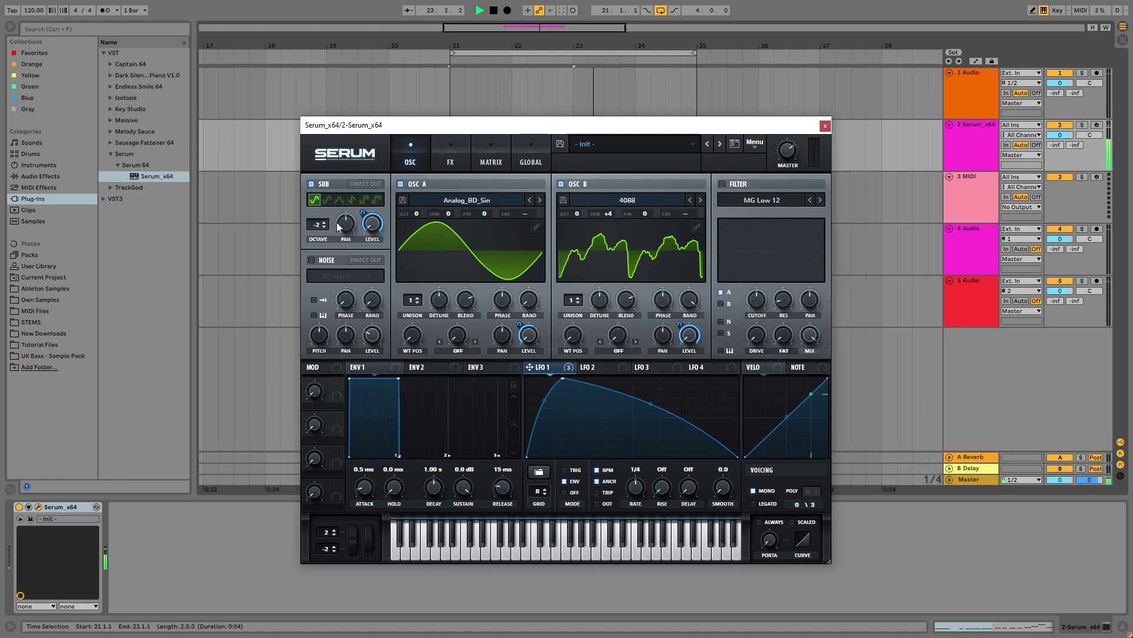
- Bend LFO 1's falling segment inward and compare the sound with Mono voicing off and on
{"action": "left_click_drag", "start_coordinate": [581, 263], "coordinate": [558, 373]}
{"action": "left_click_drag", "start_coordinate": [651, 405], "coordinate": [653, 418]}
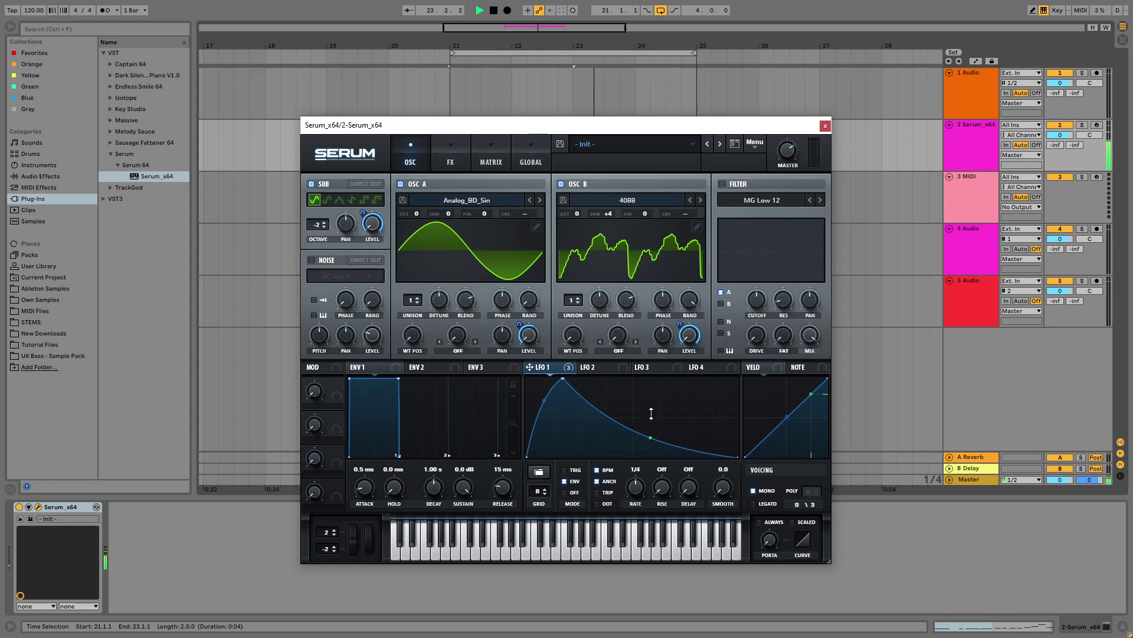
{"action": "left_click", "coordinate": [753, 491]}
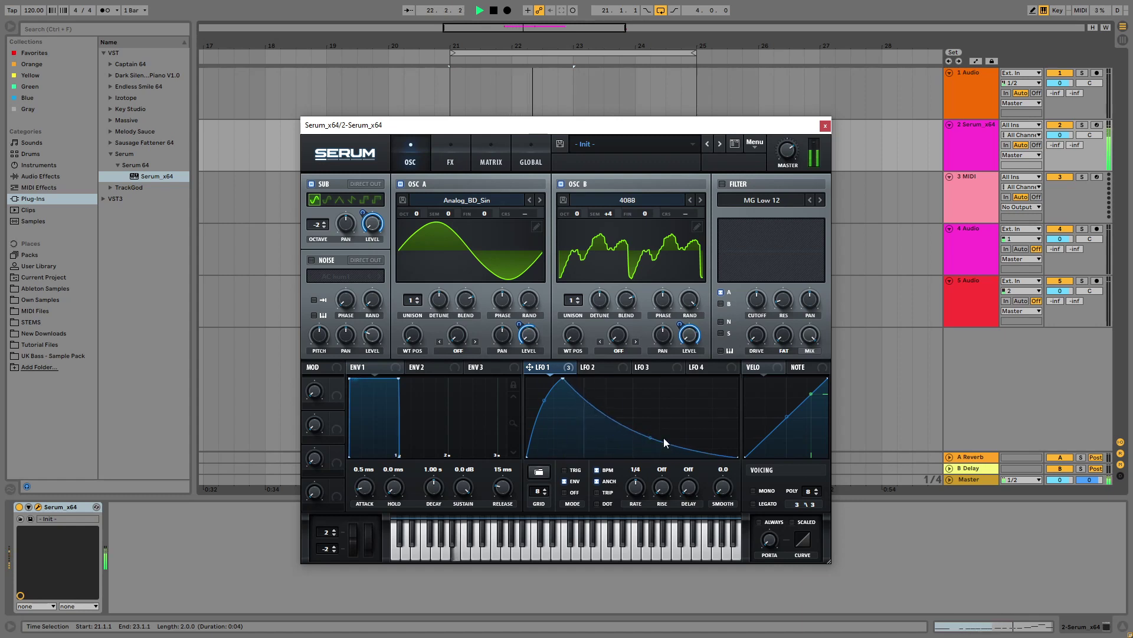
{"action": "left_click", "coordinate": [753, 490]}
{"action": "left_click", "coordinate": [493, 10]}
- Enable the MG Low 12 filter with the sub routed through it, lowering its cutoff and modulating it with LFO 1
{"action": "left_click", "coordinate": [722, 184]}
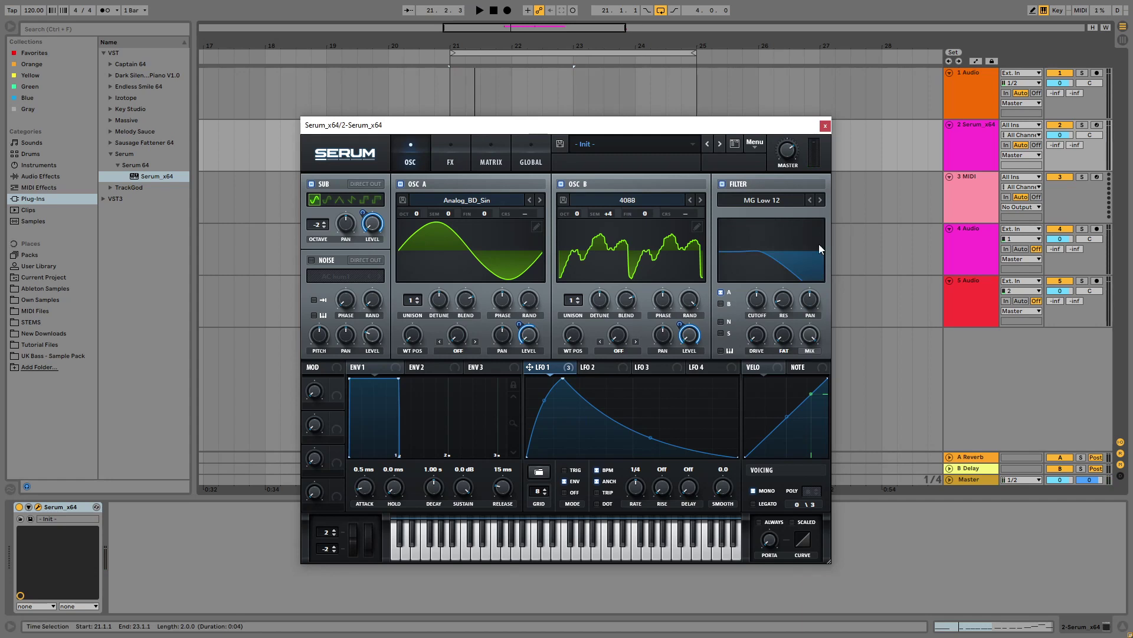
{"action": "left_click_drag", "start_coordinate": [760, 303], "coordinate": [692, 446]}
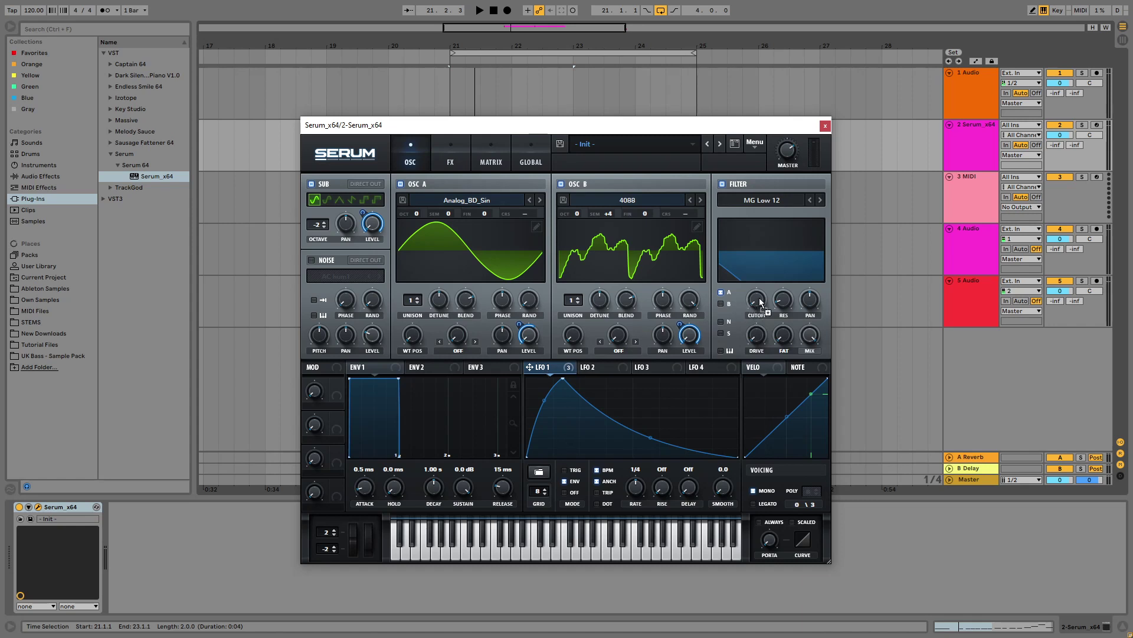
{"action": "left_click_drag", "start_coordinate": [763, 300], "coordinate": [745, 315]}
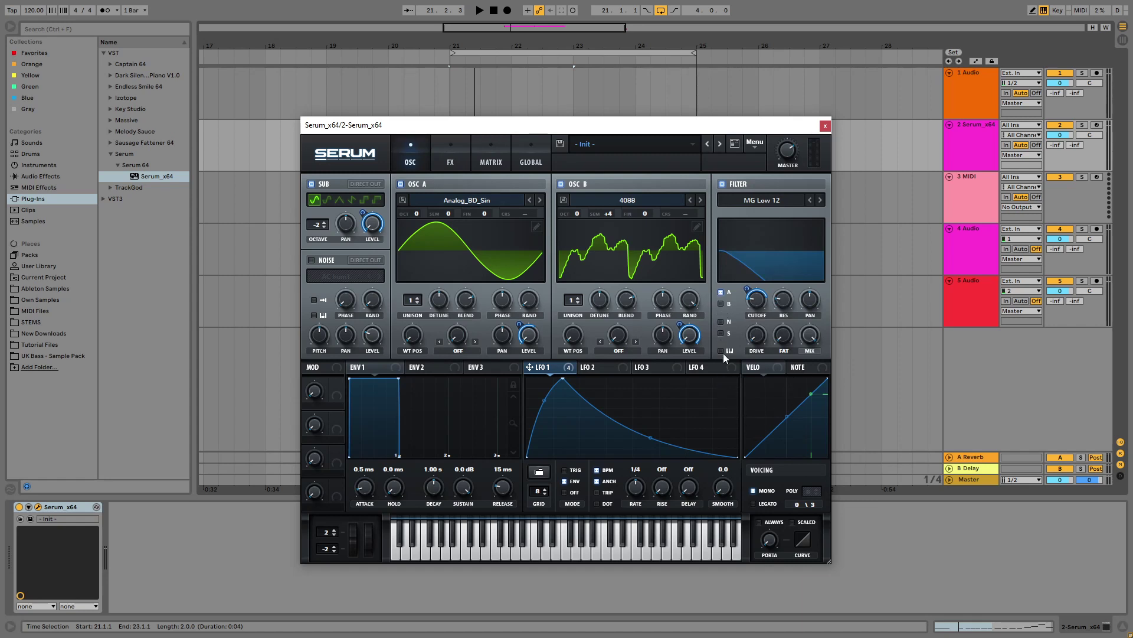
{"action": "left_click", "coordinate": [480, 10]}
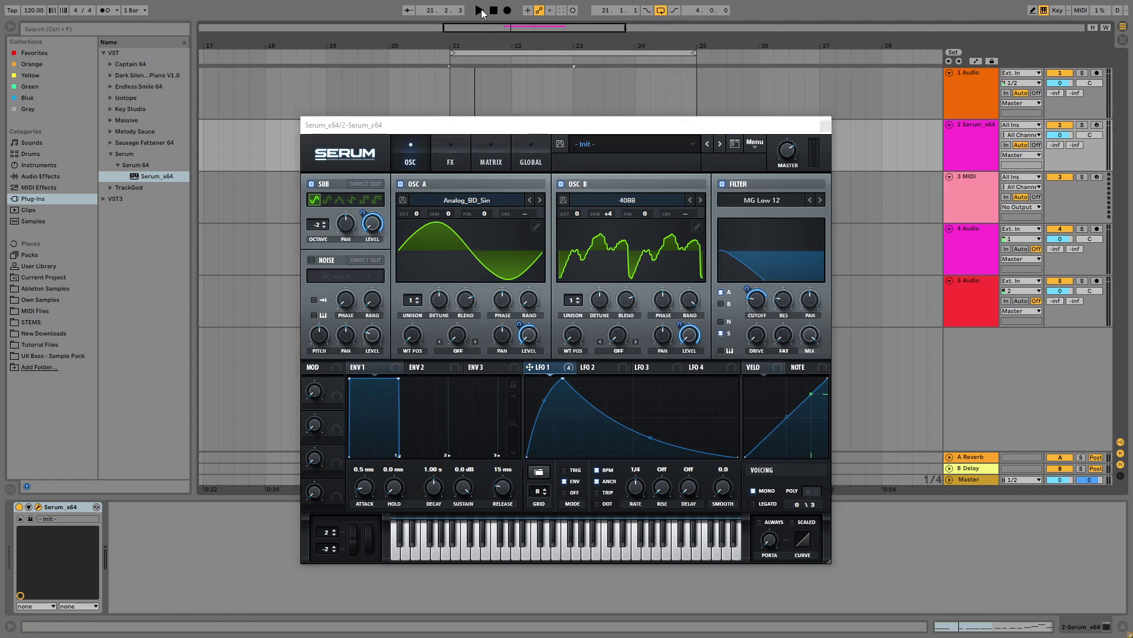
{"action": "left_click", "coordinate": [757, 309]}
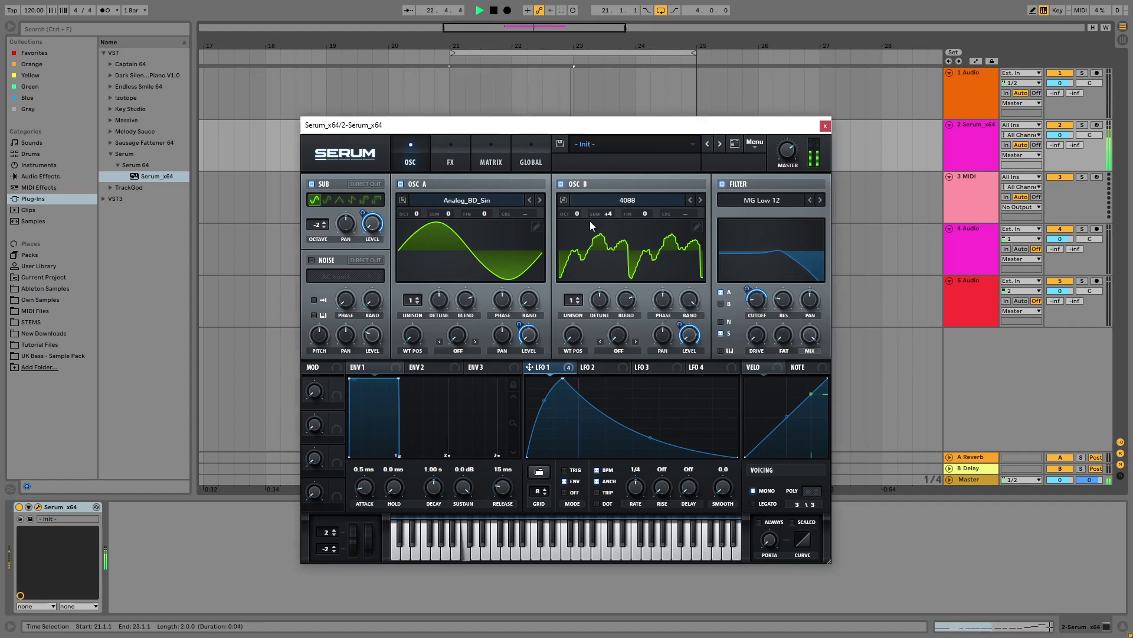
- Try different octave settings on OSC A and OSC B during playback
{"action": "mouse_move", "coordinate": [573, 214]}
{"action": "left_mouse_down"}
{"action": "mouse_move", "coordinate": [575, 239]}
{"action": "mouse_move", "coordinate": [579, 203]}
{"action": "left_mouse_up"}
{"action": "mouse_move", "coordinate": [416, 214]}
{"action": "left_mouse_down"}
{"action": "mouse_move", "coordinate": [419, 232]}
{"action": "mouse_move", "coordinate": [422, 218]}
{"action": "left_mouse_up"}
{"action": "mouse_move", "coordinate": [577, 213]}
{"action": "left_mouse_down"}
{"action": "mouse_move", "coordinate": [581, 236]}
{"action": "mouse_move", "coordinate": [582, 218]}
{"action": "left_mouse_up"}
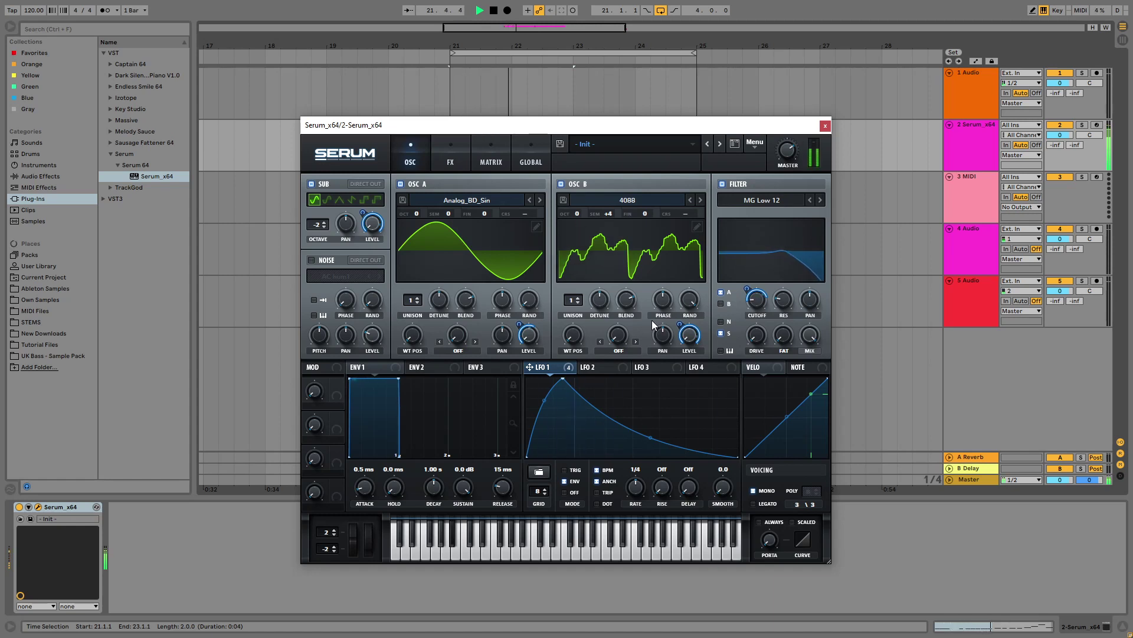
- Switch LFO 1 to TRIG mode and audition different wavetable positions of the 4088 table in OSC B
{"action": "left_click_drag", "start_coordinate": [573, 335], "coordinate": [562, 250]}
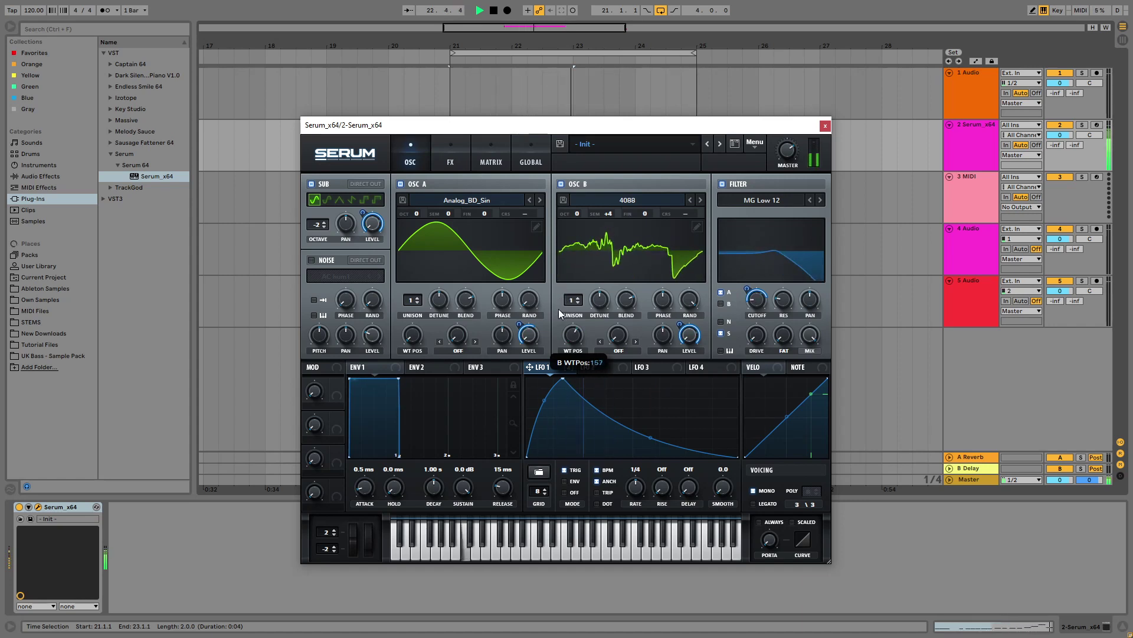
{"action": "mouse_move", "coordinate": [571, 345]}
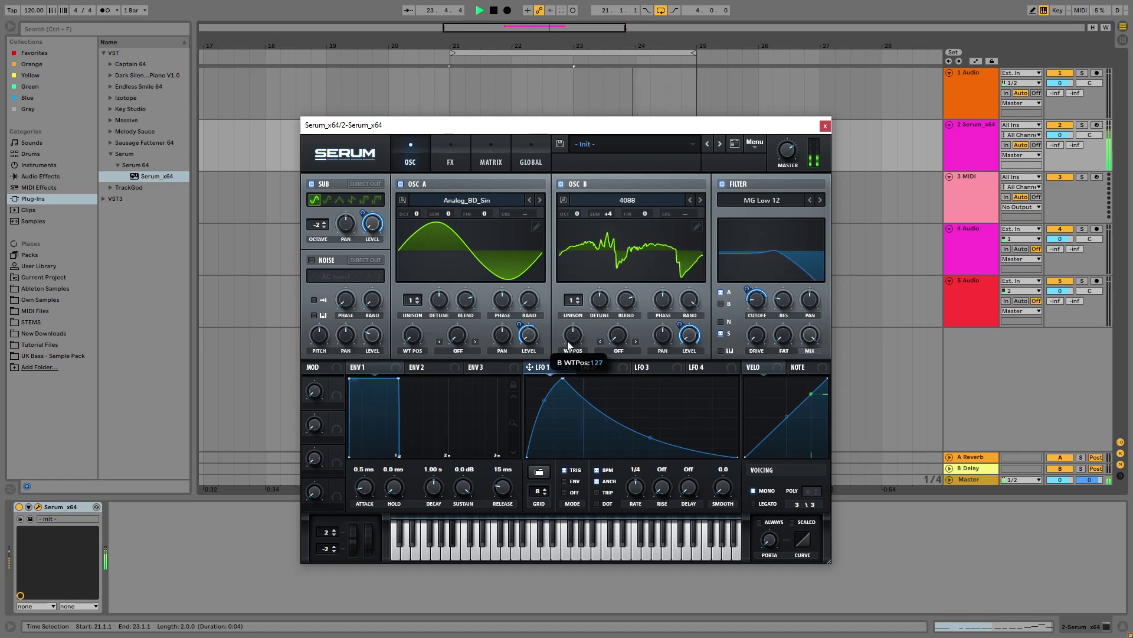
- Replace OSC B's wavetable with Analog_BD_Sin after auditioning Basic Mg, and try its wavetable position
{"action": "left_click", "coordinate": [606, 200]}
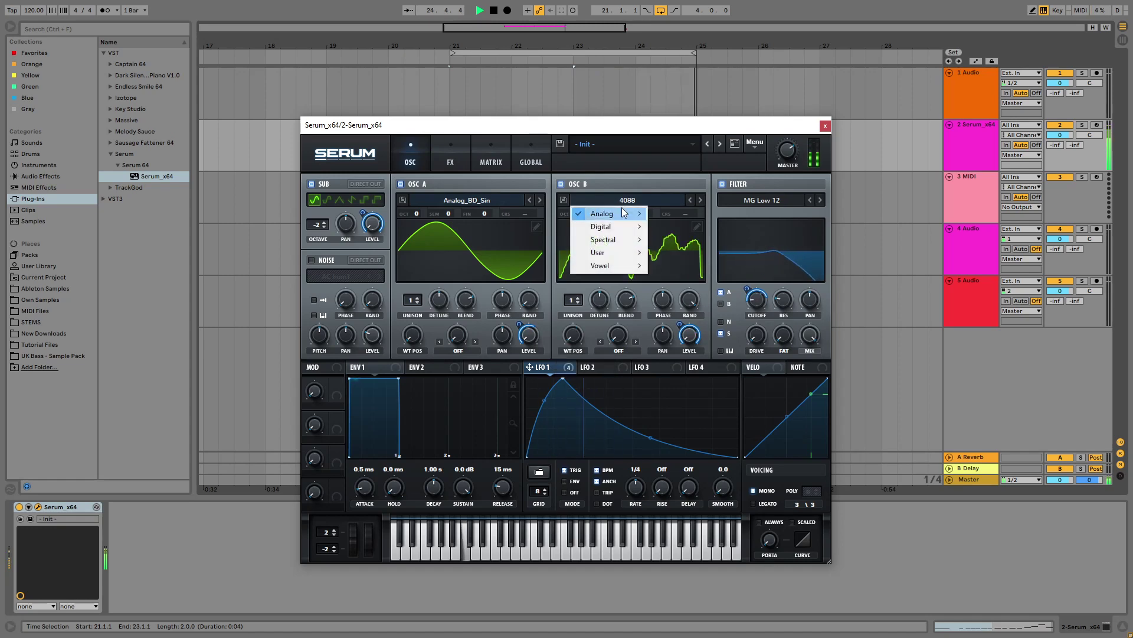
{"action": "mouse_move", "coordinate": [608, 214]}
{"action": "left_click", "coordinate": [671, 245]}
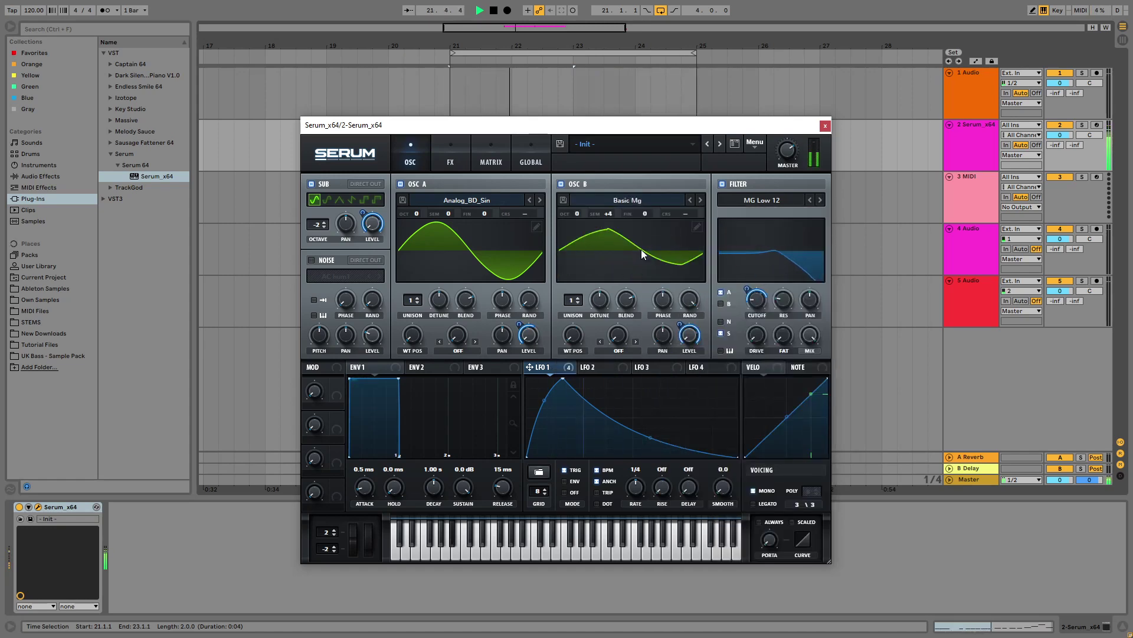
{"action": "mouse_move", "coordinate": [570, 355]}
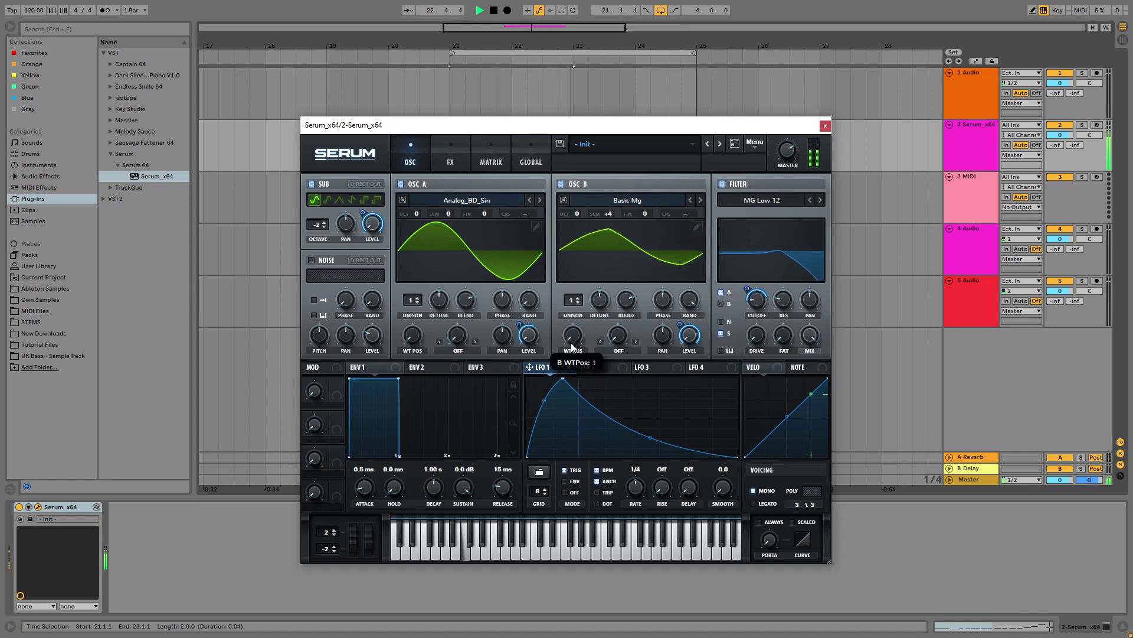
{"action": "left_click", "coordinate": [690, 200]}
{"action": "left_click_drag", "start_coordinate": [572, 335], "coordinate": [569, 285]}
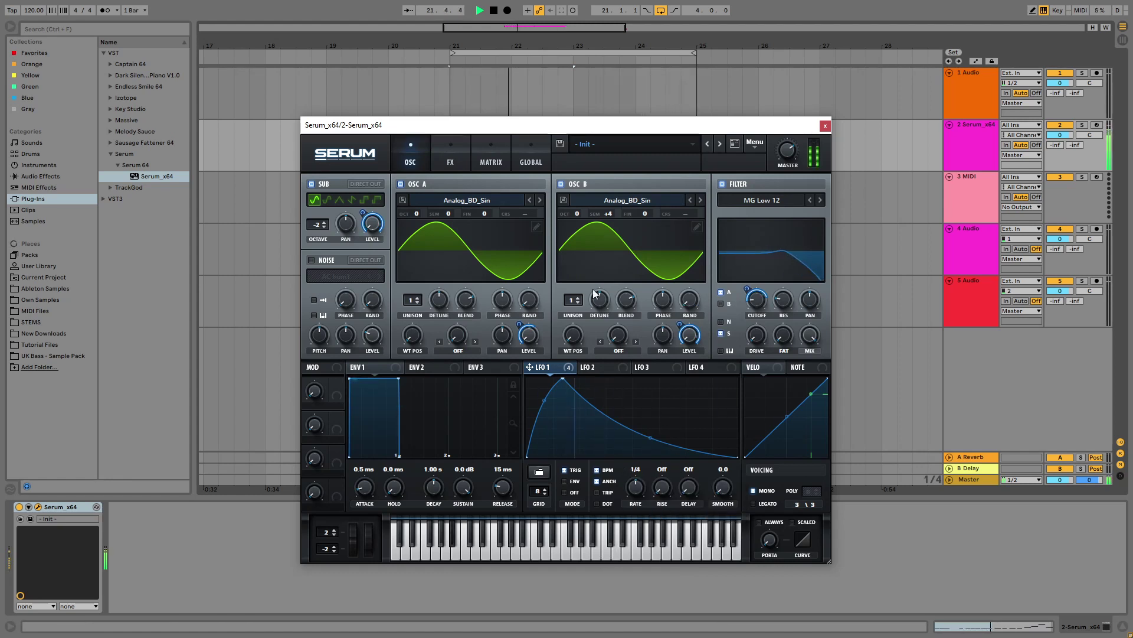
- Set the sub oscillator's octave to -1 and the octaves of OSC A and OSC B to +1
{"action": "double_click", "coordinate": [326, 229]}
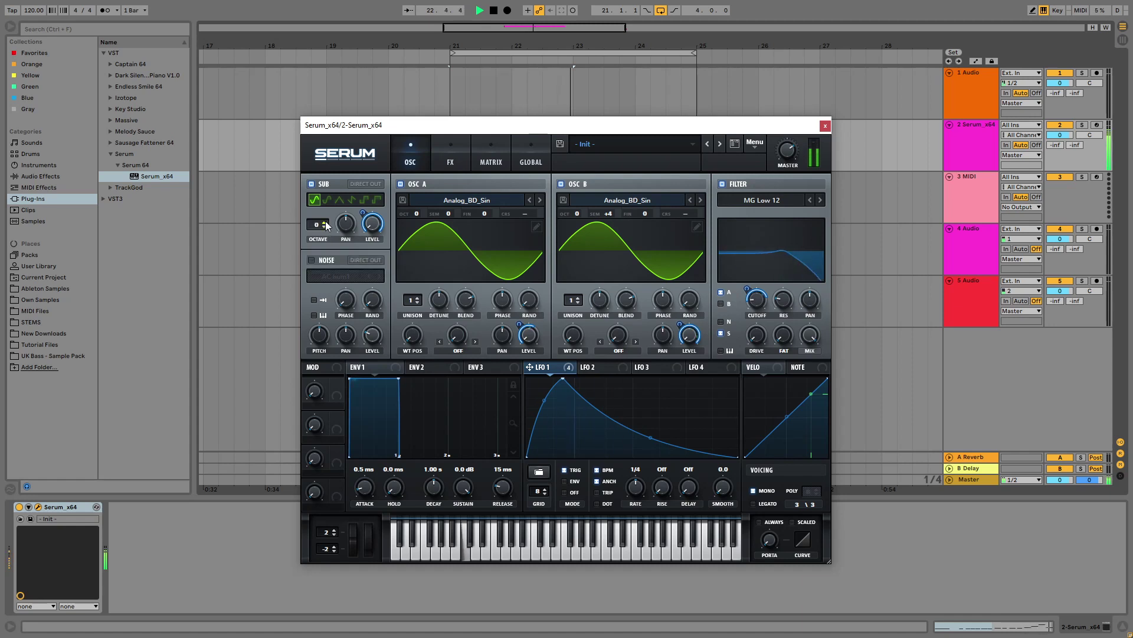
{"action": "left_click", "coordinate": [324, 229]}
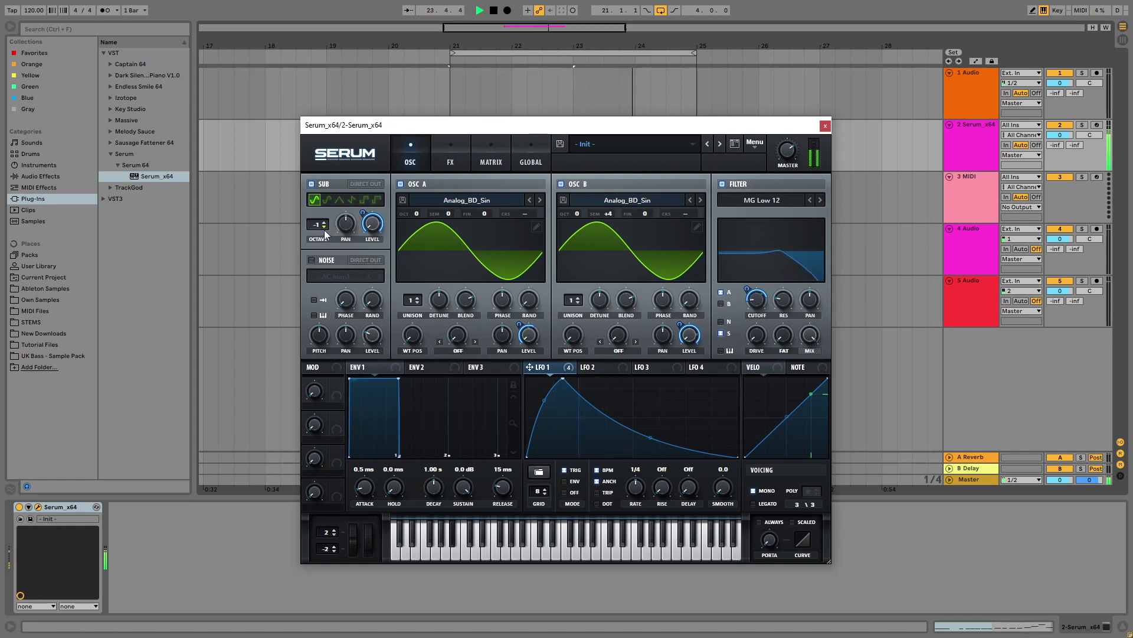
{"action": "mouse_move", "coordinate": [576, 214]}
{"action": "left_mouse_down"}
{"action": "mouse_move", "coordinate": [579, 194]}
{"action": "mouse_move", "coordinate": [580, 206]}
{"action": "left_mouse_up"}
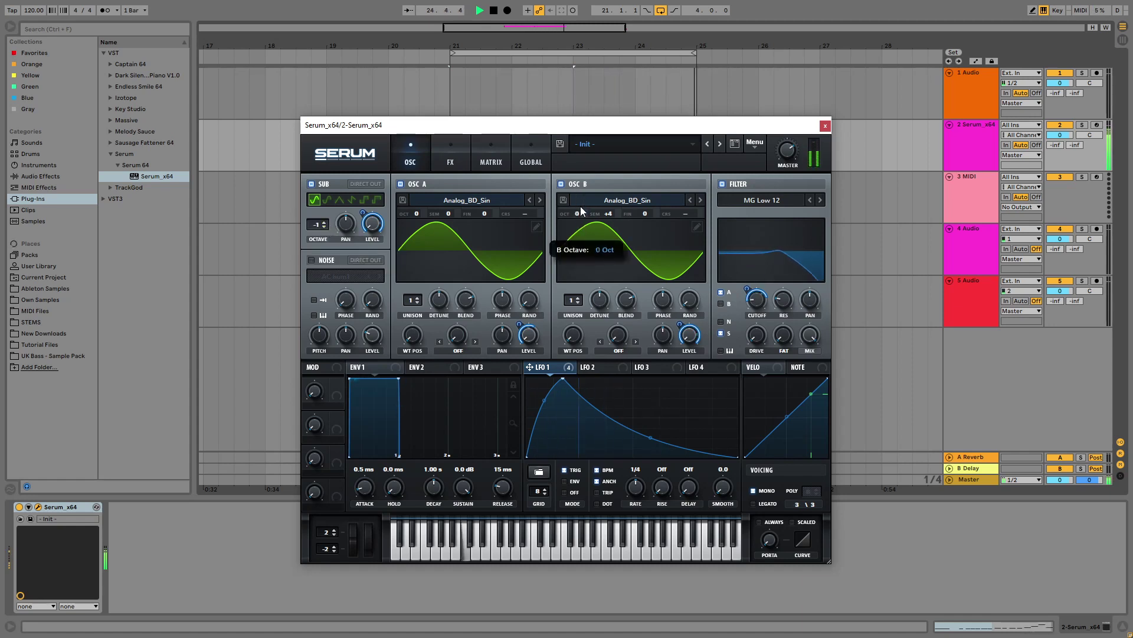
{"action": "left_click_drag", "start_coordinate": [415, 213], "coordinate": [418, 193]}
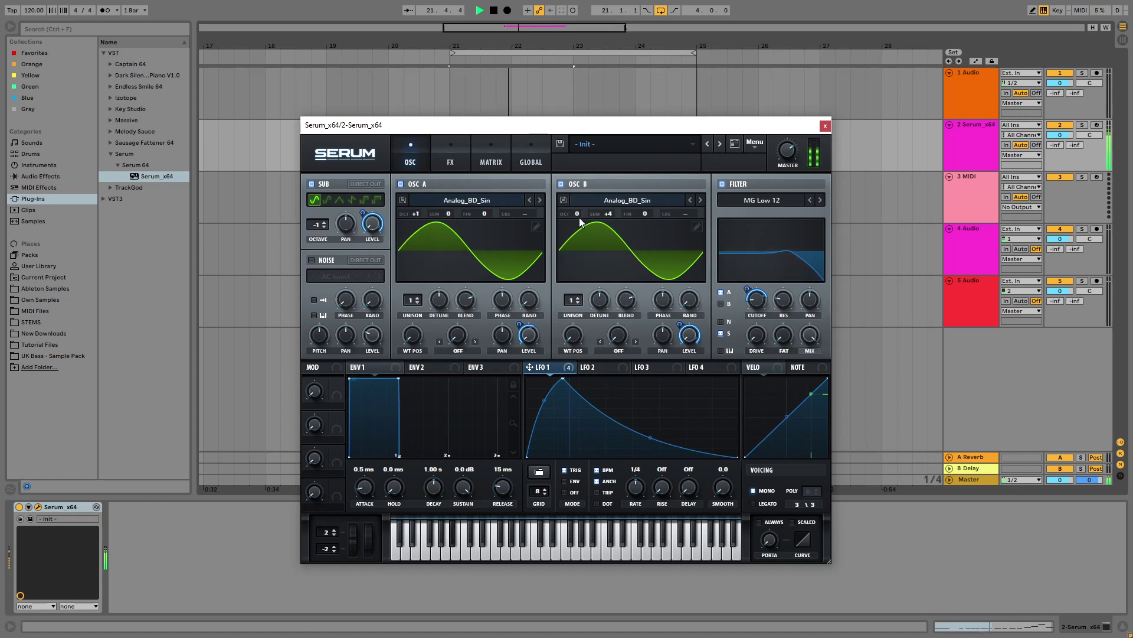
{"action": "left_click_drag", "start_coordinate": [575, 208], "coordinate": [575, 197]}
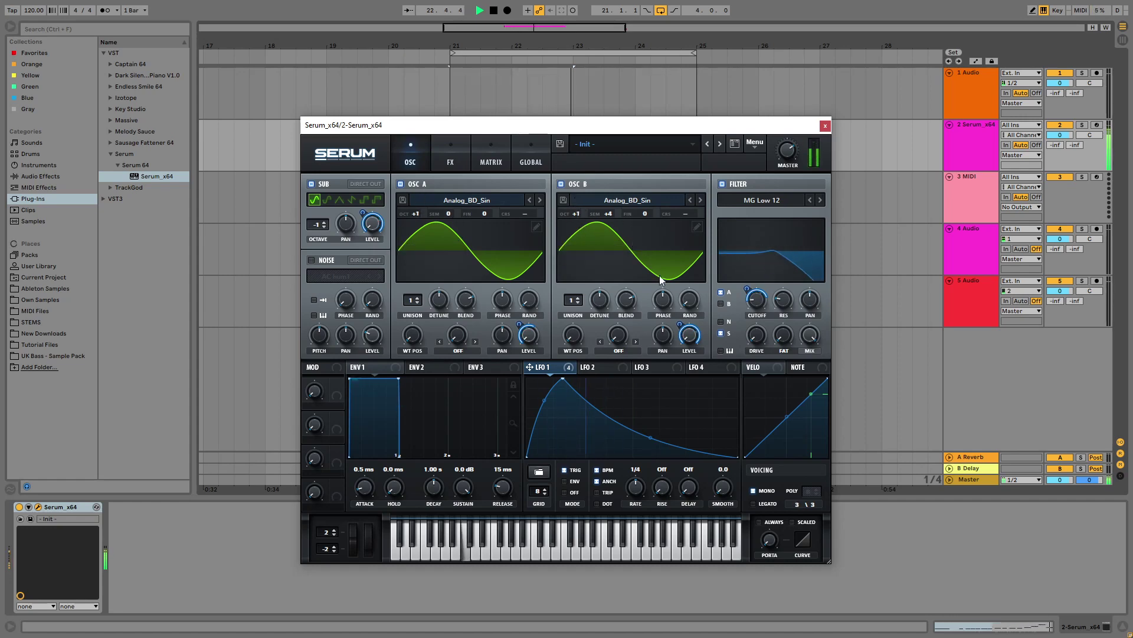
- Reshape LFO 1 with a slightly earlier peak and steeper decay, set it to ENV mode, and try a 1/8 rate before restoring 1/4
{"action": "left_click_drag", "start_coordinate": [608, 126], "coordinate": [615, 184]}
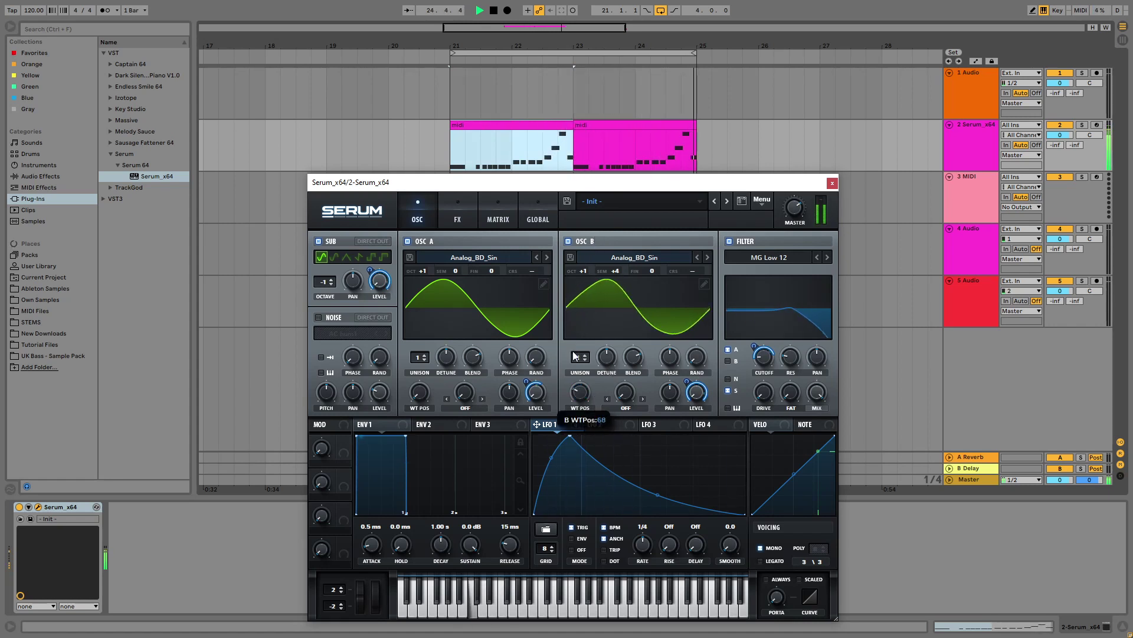
{"action": "left_click_drag", "start_coordinate": [659, 495], "coordinate": [654, 501]}
{"action": "left_click_drag", "start_coordinate": [570, 435], "coordinate": [562, 434]}
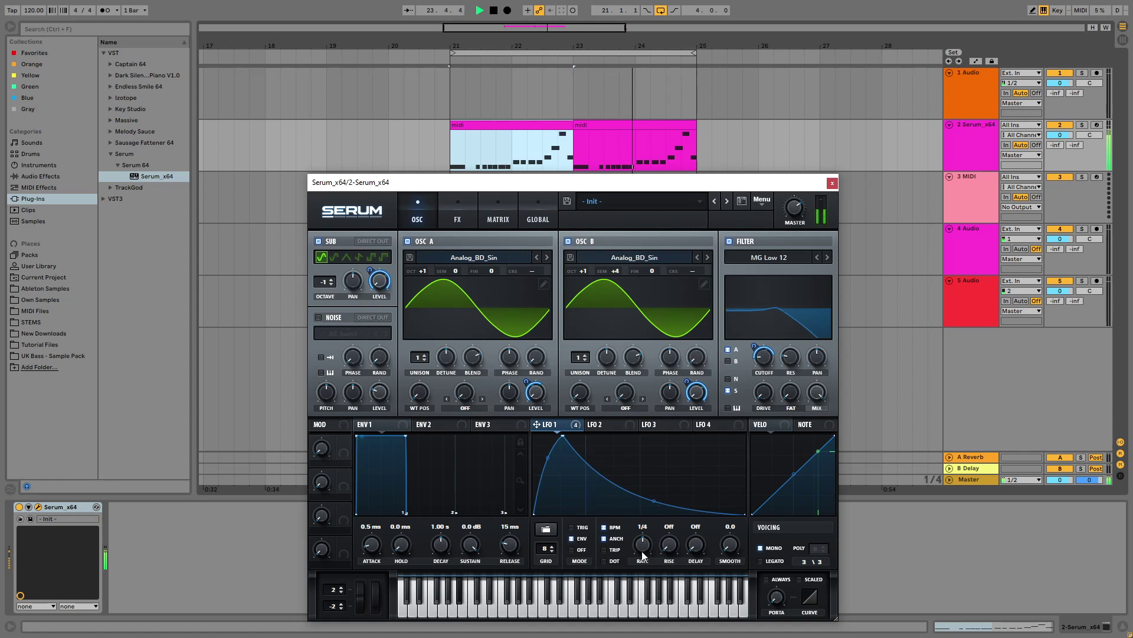
{"action": "scroll", "coordinate": [643, 544], "scroll_direction": "up", "scroll_amount": 3}
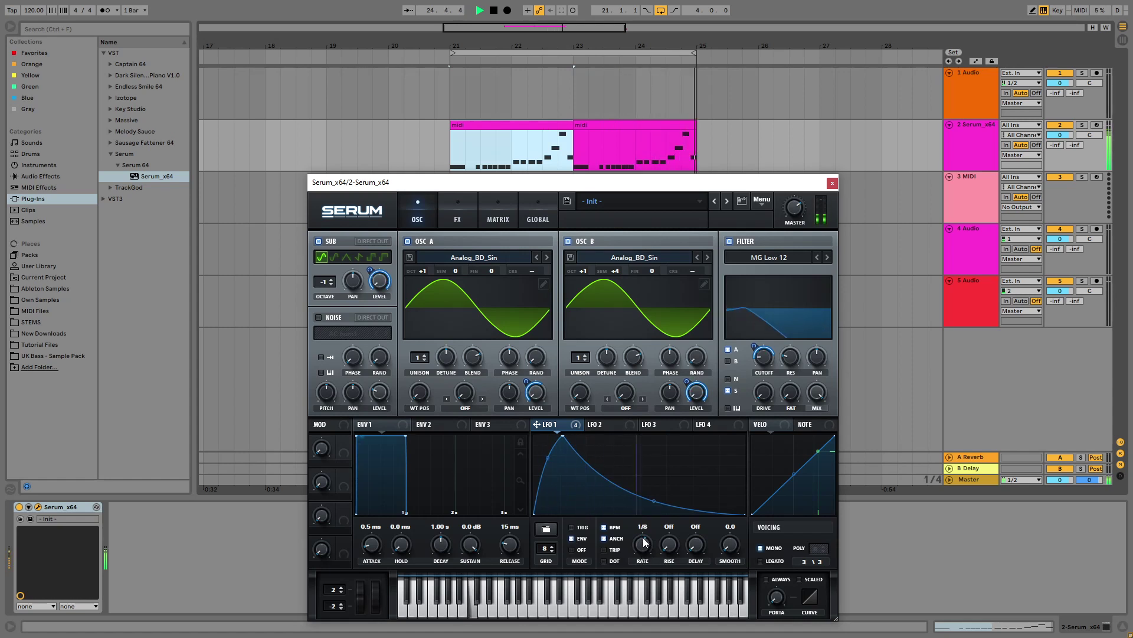
{"action": "left_click_drag", "start_coordinate": [643, 542], "coordinate": [645, 550]}
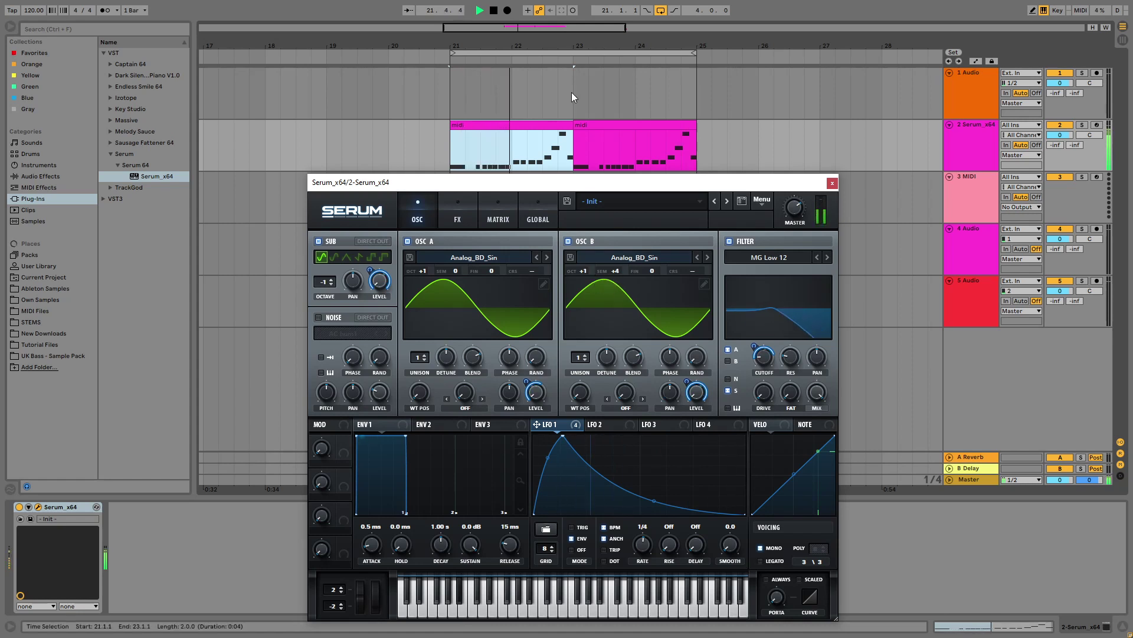
- Enable the MG Low 6 filter in the effects rack, lower its cutoff and modulate it with LFO 1
{"action": "left_click", "coordinate": [493, 10]}
{"action": "left_click", "coordinate": [458, 215]}
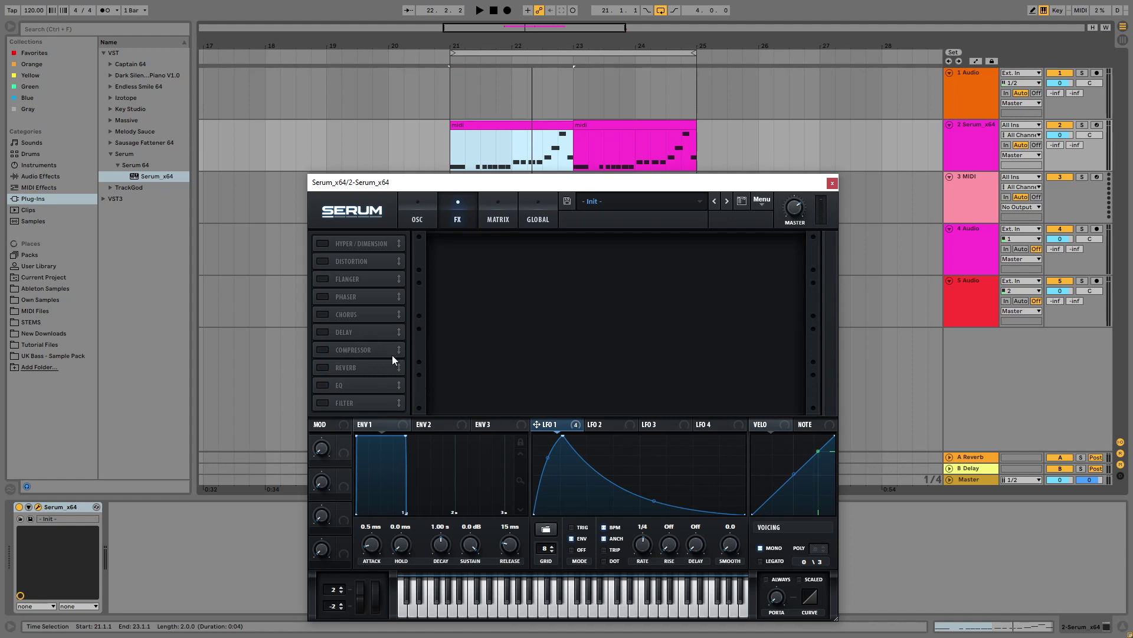
{"action": "left_click", "coordinate": [322, 403]}
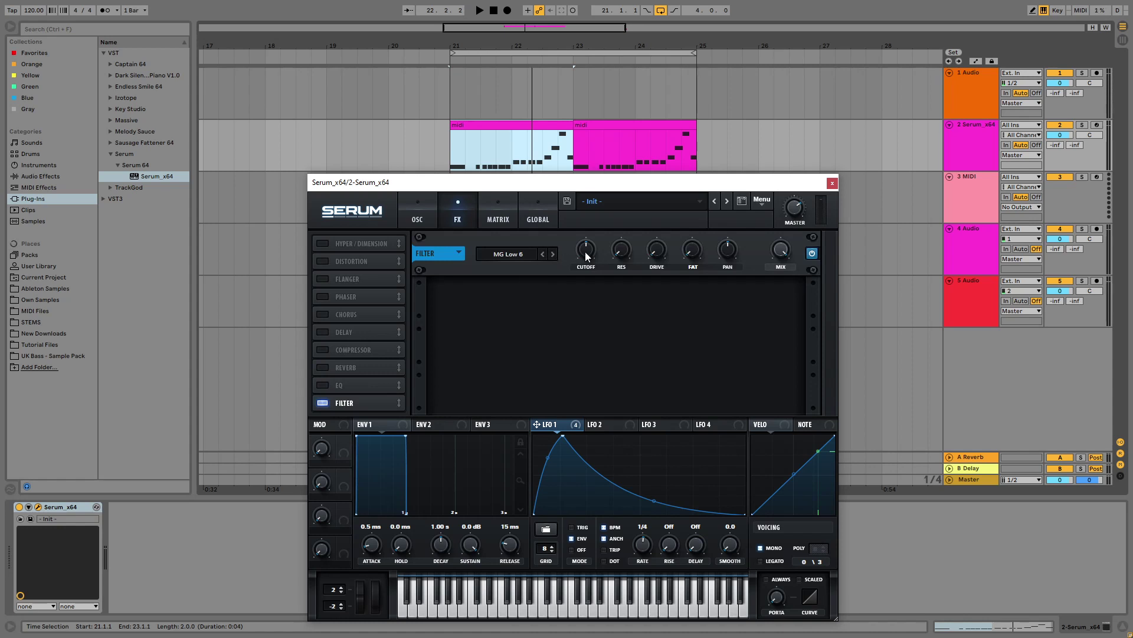
{"action": "left_click_drag", "start_coordinate": [587, 252], "coordinate": [583, 324]}
{"action": "left_click", "coordinate": [480, 10]}
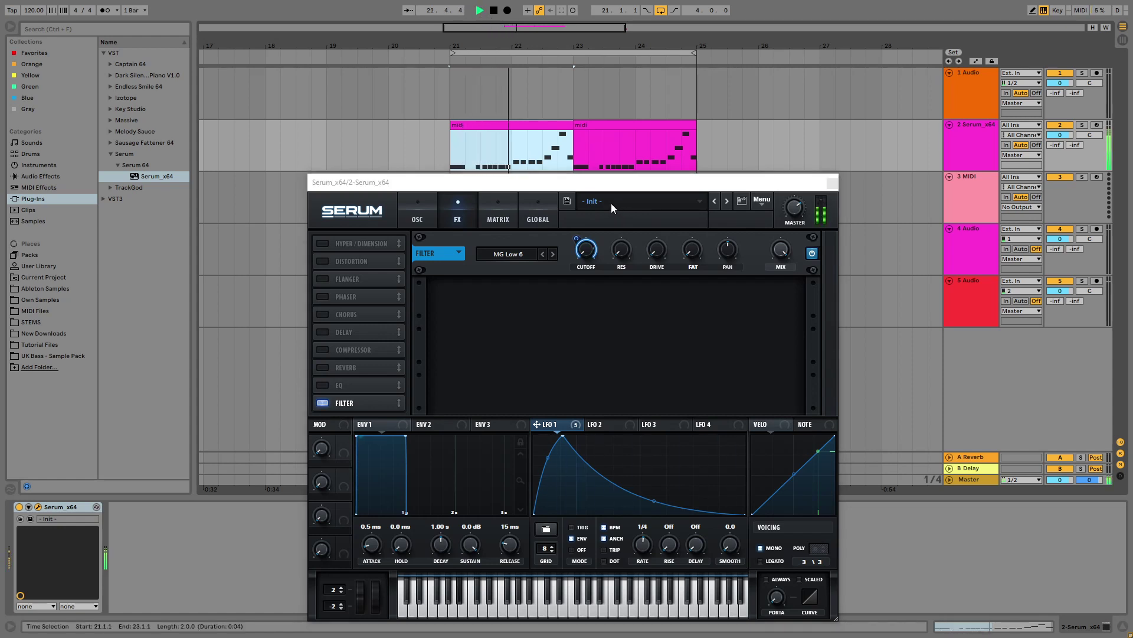
- Try the effects filter's resonance, drive and fat amounts during playback
{"action": "left_click", "coordinate": [627, 232]}
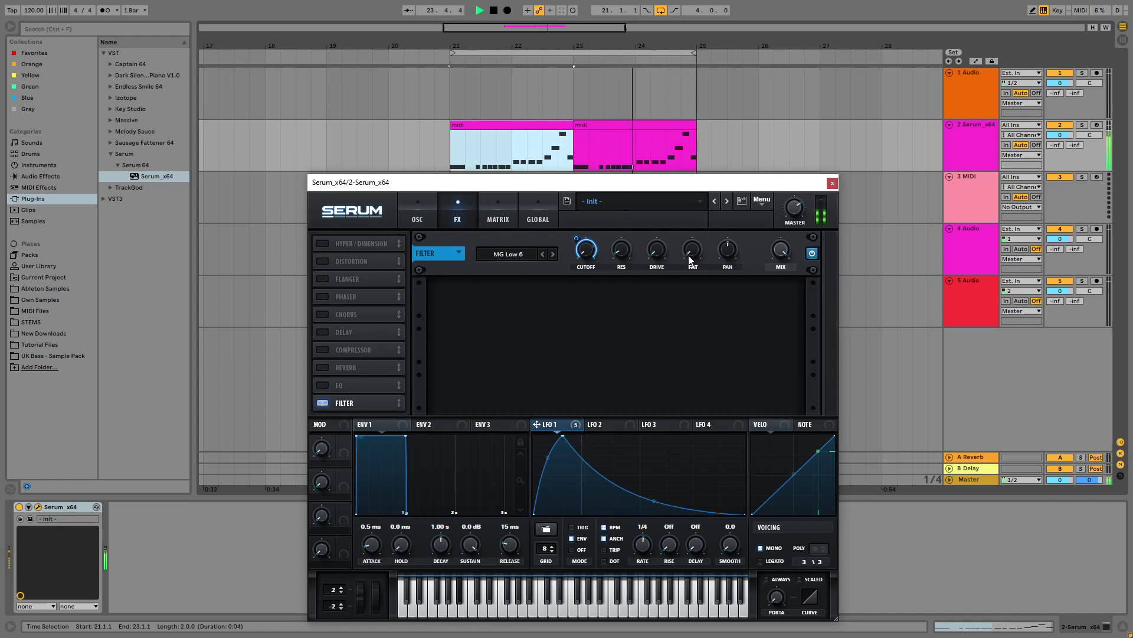
{"action": "left_click_drag", "start_coordinate": [660, 250], "coordinate": [647, 216]}
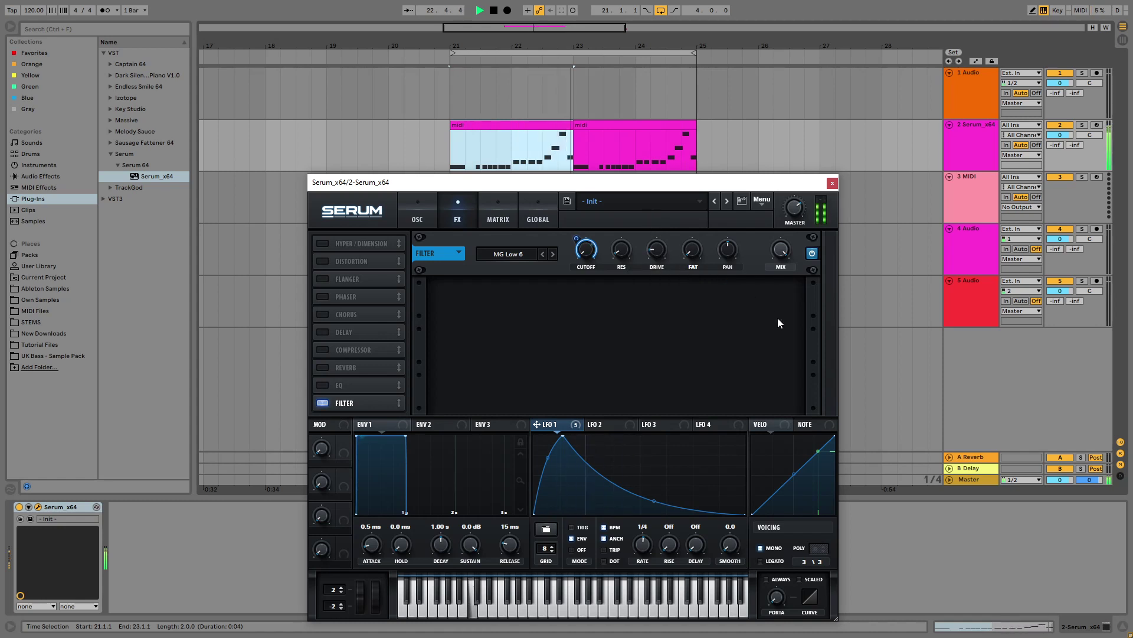
{"action": "mouse_move", "coordinate": [701, 239]}
{"action": "left_click_drag", "start_coordinate": [700, 239], "coordinate": [685, 219]}
{"action": "left_click", "coordinate": [494, 11]}
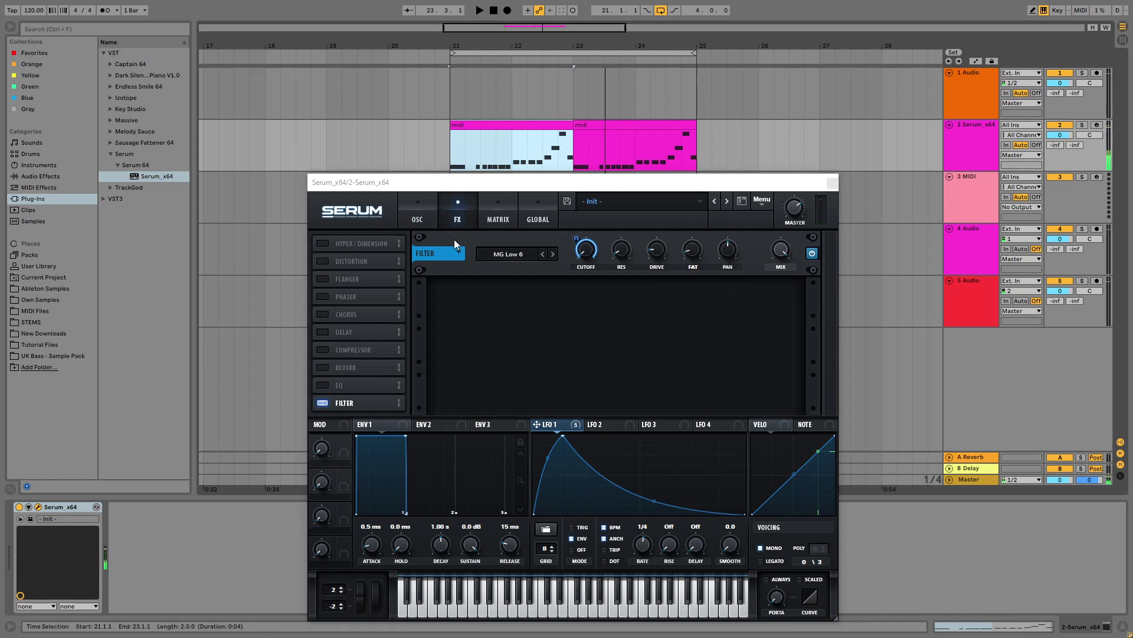
- Enable the distortion effect, audition its drive and mix during playback, and assign LFO 1 to the distortion mix
{"action": "left_click", "coordinate": [332, 262]}
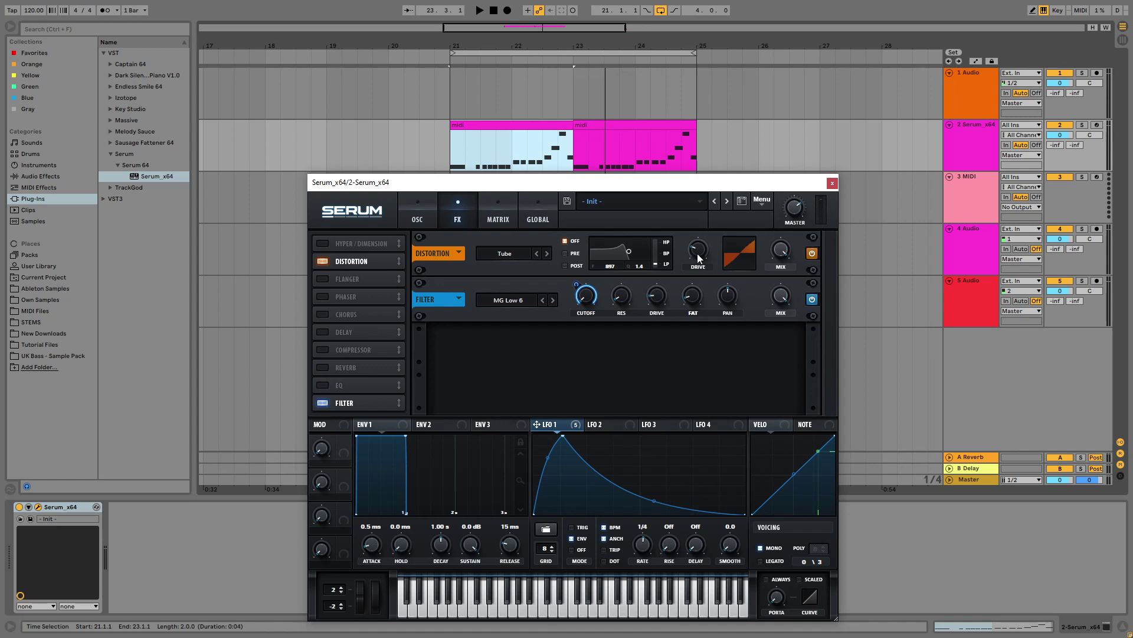
{"action": "left_click", "coordinate": [479, 10]}
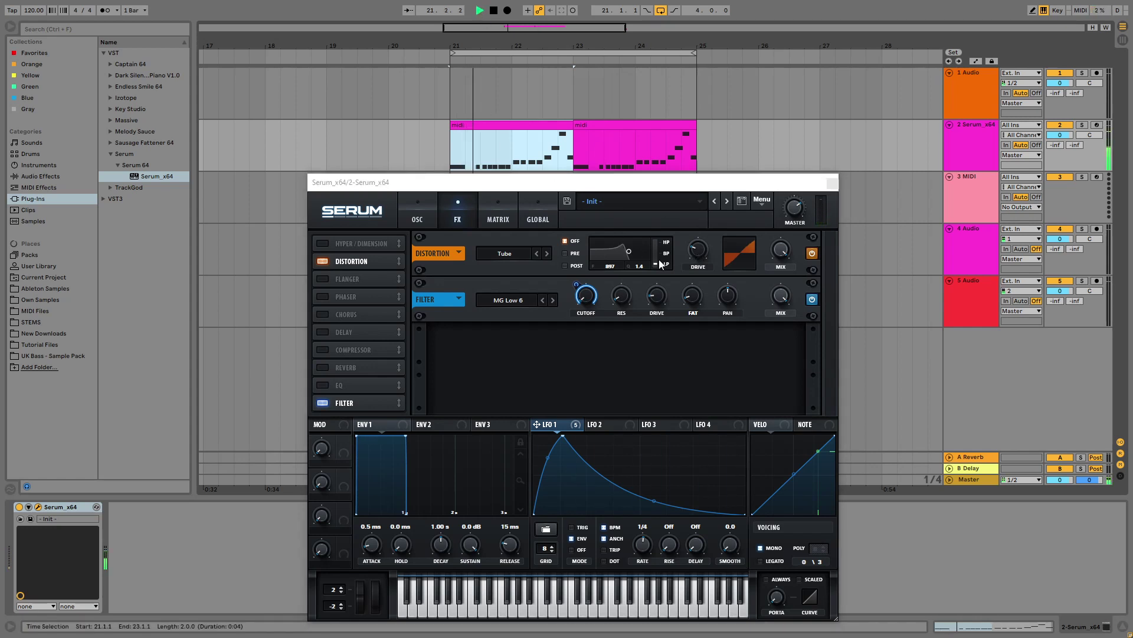
{"action": "left_click", "coordinate": [696, 222]}
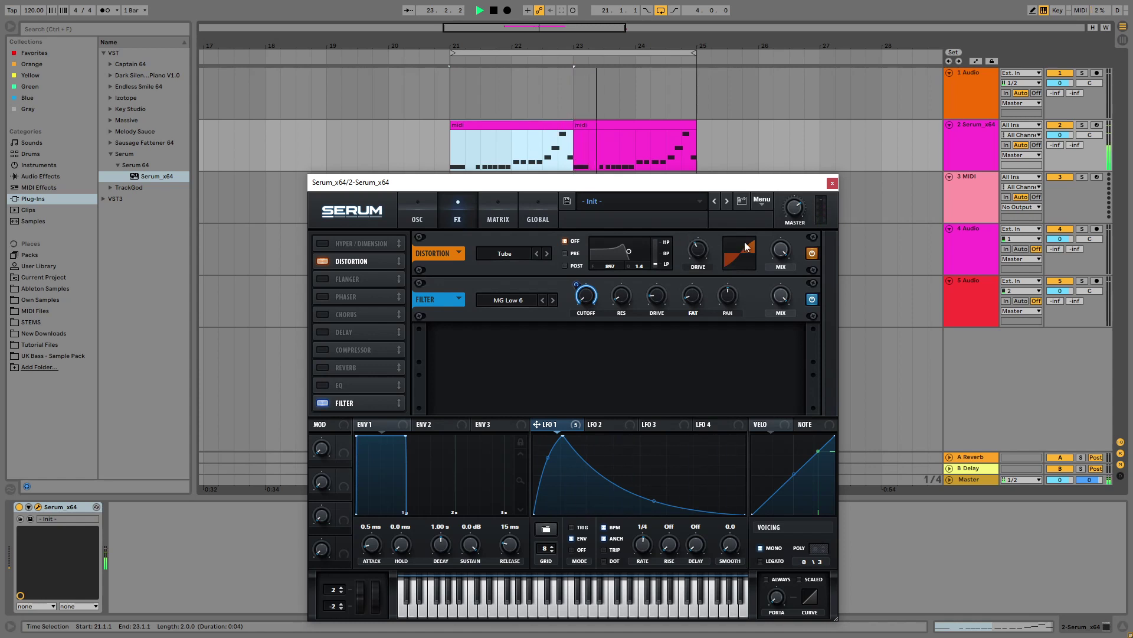
{"action": "left_click_drag", "start_coordinate": [784, 250], "coordinate": [668, 379]}
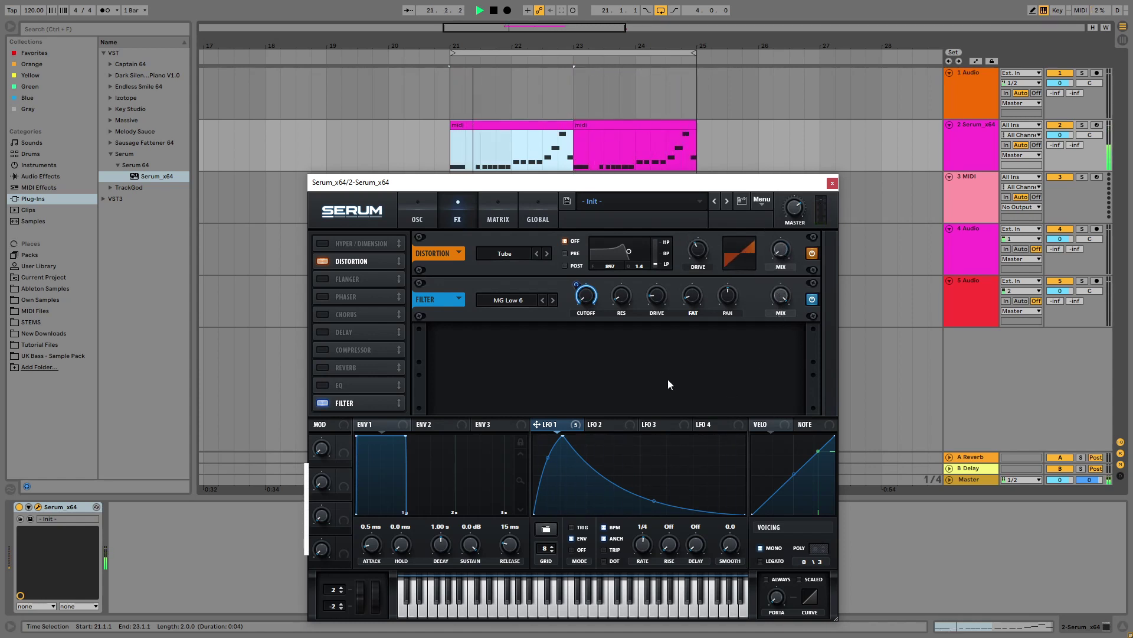
{"action": "left_click_drag", "start_coordinate": [538, 425], "coordinate": [779, 257]}
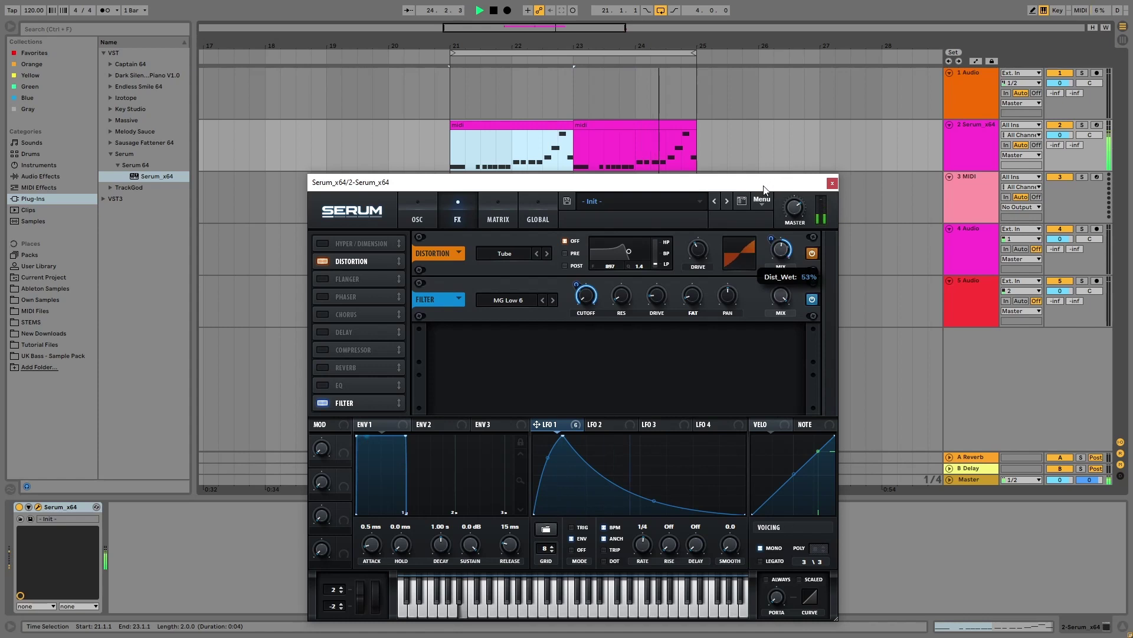
- Audition the distortion types with the drive at about 49%, and choose Asym
{"action": "mouse_move", "coordinate": [696, 239]}
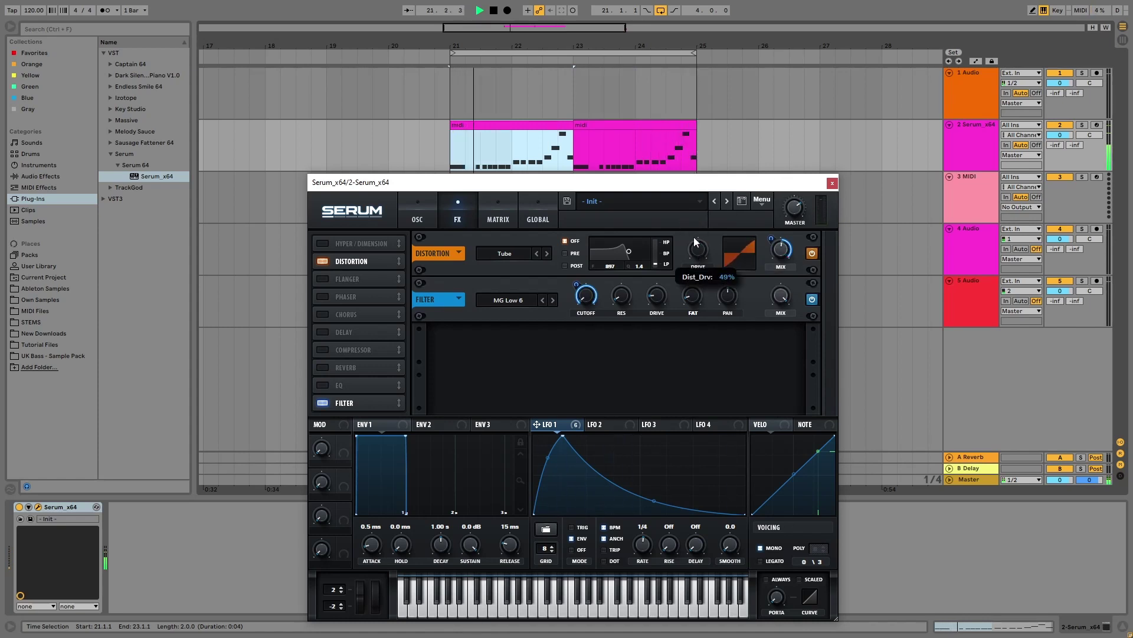
{"action": "left_click", "coordinate": [547, 253]}
{"action": "left_click", "coordinate": [547, 253]}
{"action": "left_click", "coordinate": [547, 253]}
{"action": "left_click", "coordinate": [547, 254]}
{"action": "left_click", "coordinate": [547, 253]}
{"action": "left_click", "coordinate": [548, 253]}
{"action": "left_click", "coordinate": [547, 253]}
{"action": "left_click", "coordinate": [548, 253]}
{"action": "left_click", "coordinate": [547, 253]}
{"action": "left_click", "coordinate": [547, 253]}
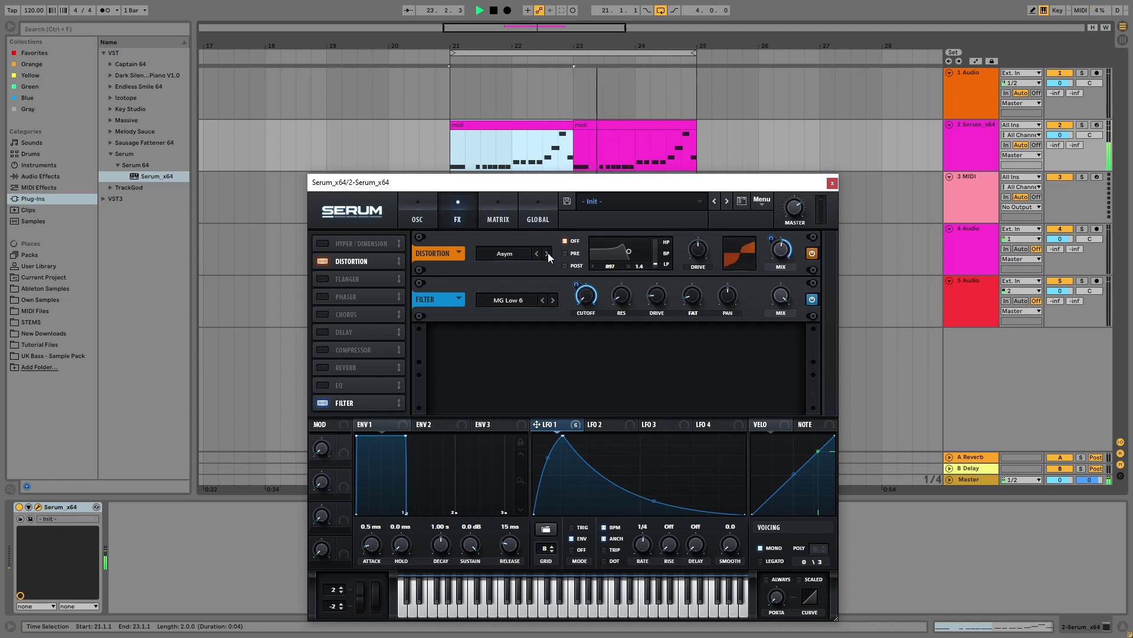
- Set the distortion drive to about 25% and fine-tune its LFO-modulated mix
{"action": "left_click_drag", "start_coordinate": [697, 249], "coordinate": [698, 284]}
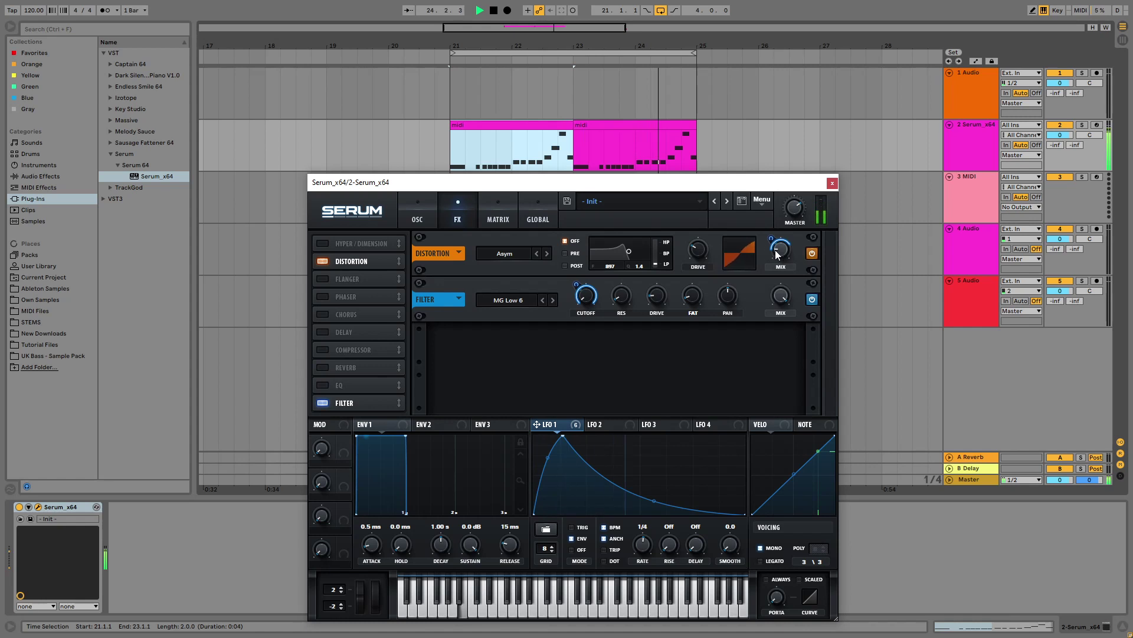
{"action": "mouse_move", "coordinate": [778, 236]}
{"action": "left_click_drag", "start_coordinate": [780, 247], "coordinate": [785, 264]}
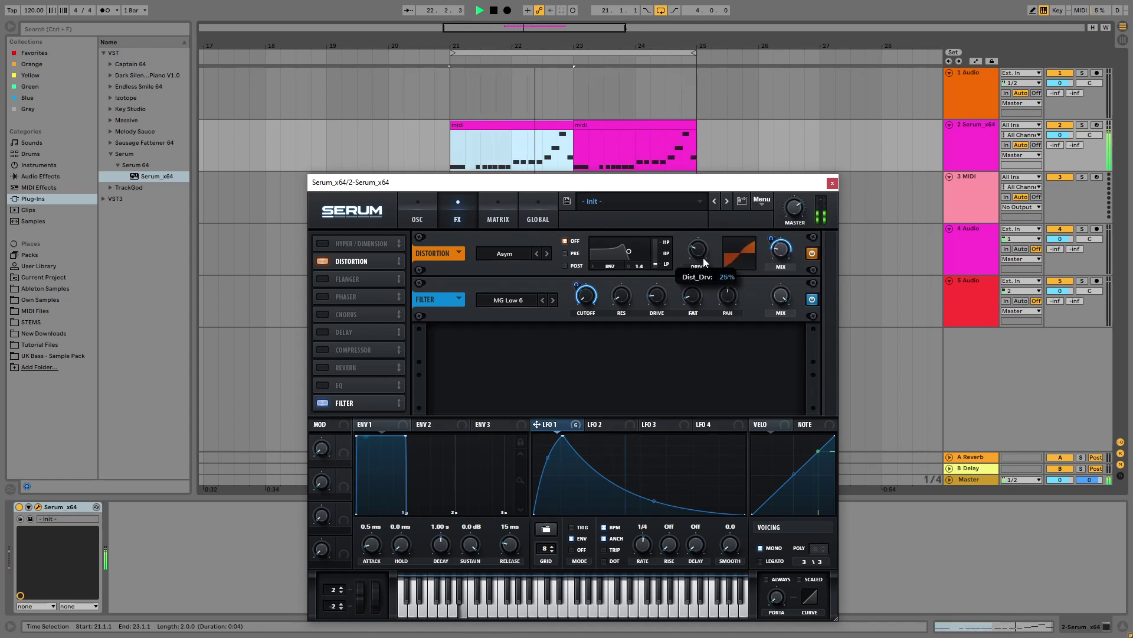
- Set the distortion's filter to PRE and tune it to a frequency of 1794 with a Q of 0.5
{"action": "mouse_move", "coordinate": [628, 251]}
{"action": "left_mouse_down"}
{"action": "mouse_move", "coordinate": [615, 264]}
{"action": "mouse_move", "coordinate": [647, 251]}
{"action": "left_mouse_up"}
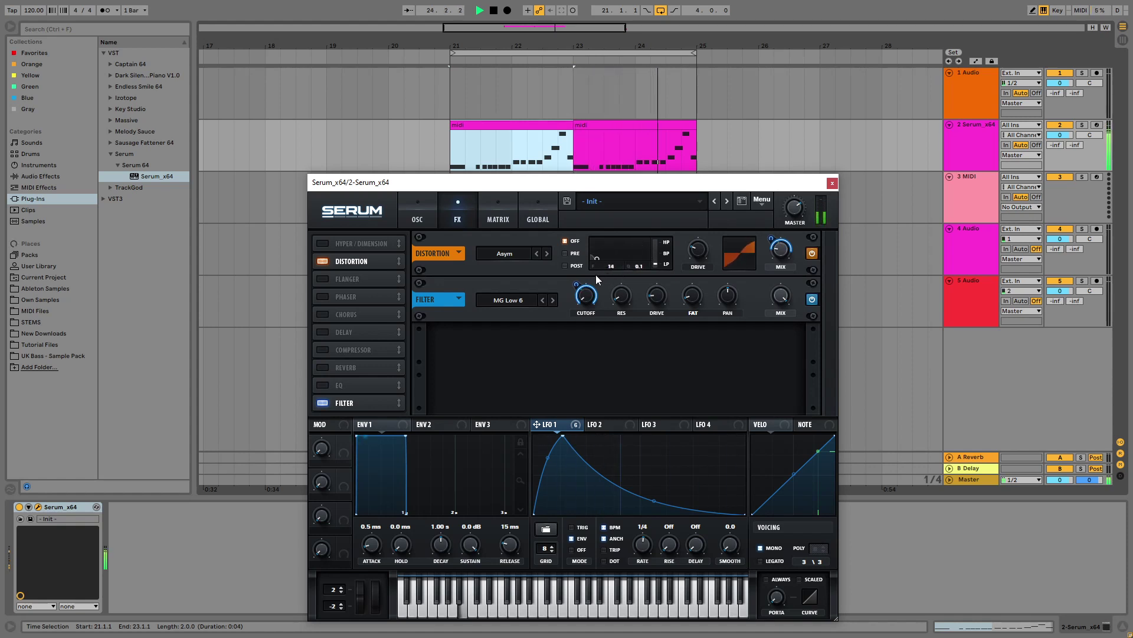
{"action": "left_click_drag", "start_coordinate": [589, 279], "coordinate": [630, 257]}
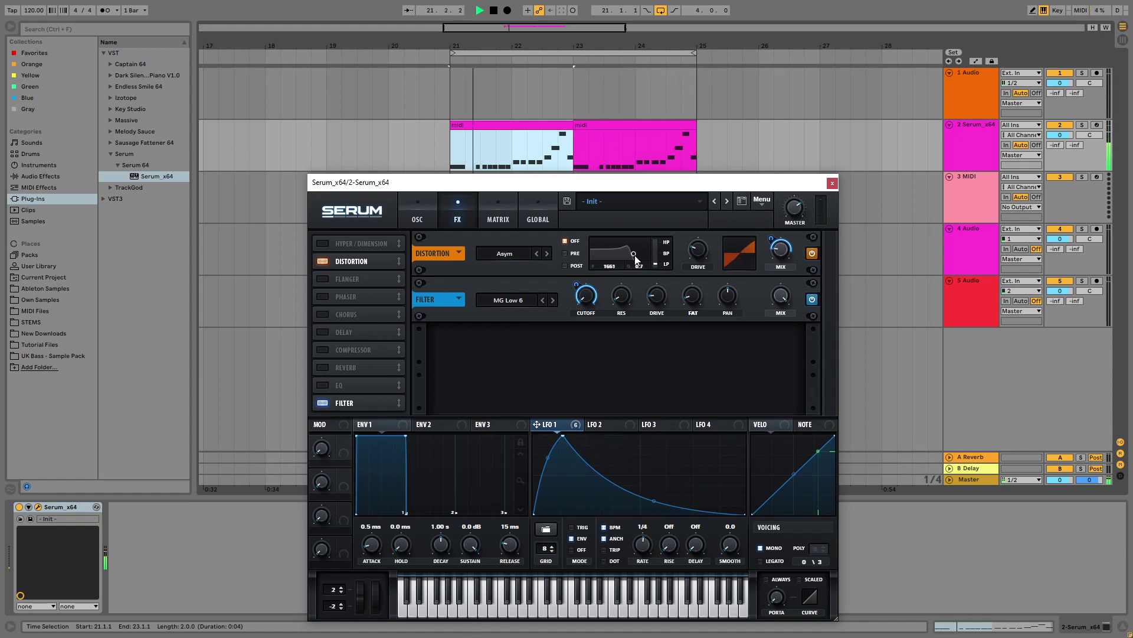
{"action": "left_click", "coordinate": [565, 252]}
{"action": "mouse_move", "coordinate": [629, 256]}
{"action": "left_mouse_down"}
{"action": "mouse_move", "coordinate": [650, 246]}
{"action": "mouse_move", "coordinate": [604, 257]}
{"action": "mouse_move", "coordinate": [639, 257]}
{"action": "left_mouse_up"}
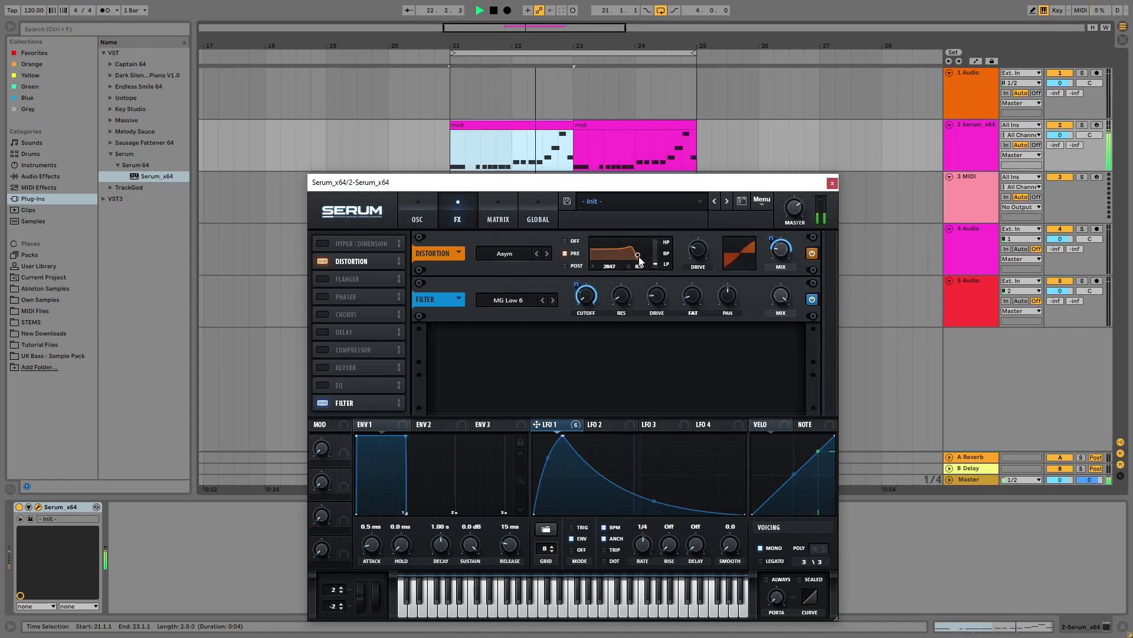
{"action": "left_click_drag", "start_coordinate": [638, 256], "coordinate": [635, 256]}
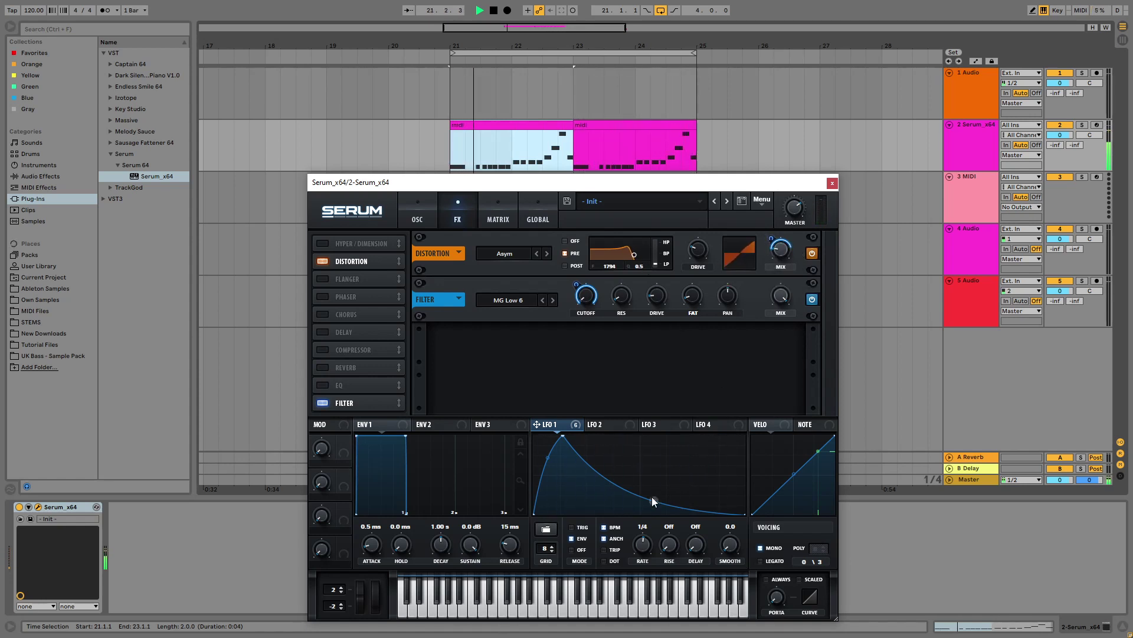
- Soften LFO 1's decay curve, compare TRIG with ENV mode, and keep ENV at a 1/4 rate
{"action": "left_click_drag", "start_coordinate": [653, 503], "coordinate": [653, 496]}
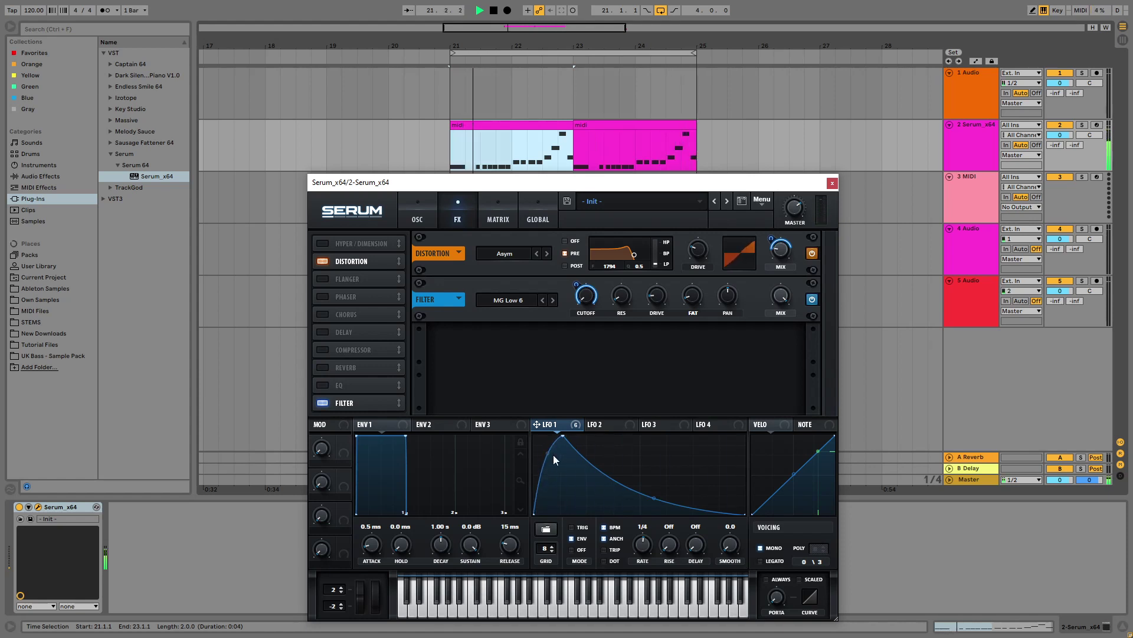
{"action": "left_click_drag", "start_coordinate": [655, 498], "coordinate": [655, 496]}
{"action": "left_click_drag", "start_coordinate": [643, 544], "coordinate": [645, 550]}
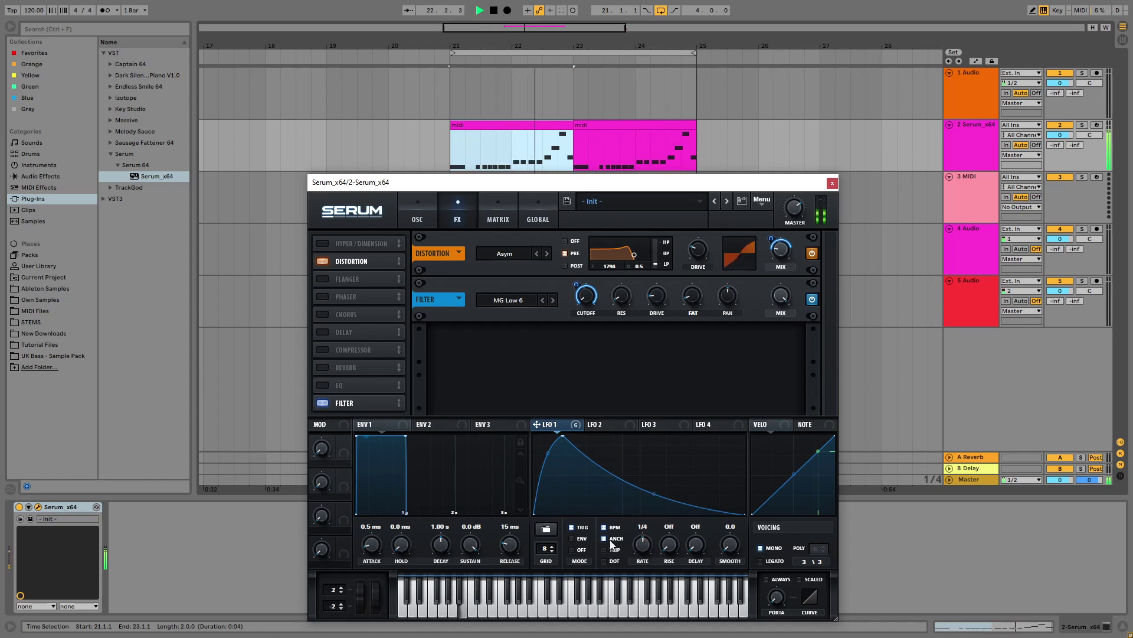
{"action": "left_click", "coordinate": [572, 537]}
- Enable Hyper/Dimension, lower the Hyper rate, turn on Retrig, set the Hyper mix to about 18% and adjust the Dimension mix
{"action": "left_click", "coordinate": [360, 243]}
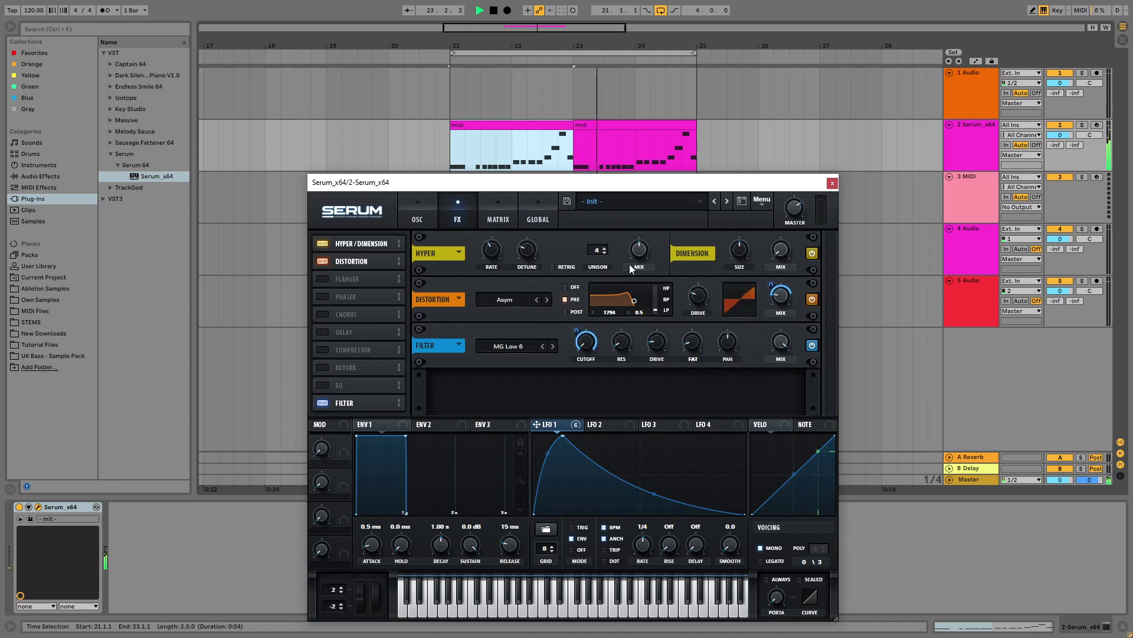
{"action": "left_click_drag", "start_coordinate": [497, 254], "coordinate": [498, 280]}
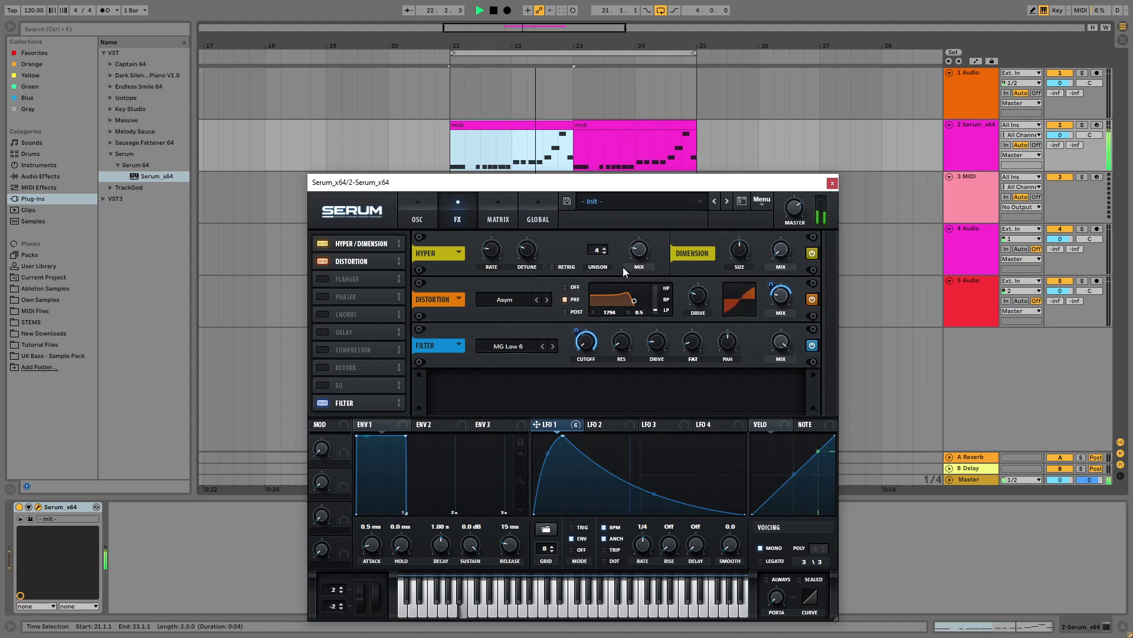
{"action": "left_click", "coordinate": [553, 267]}
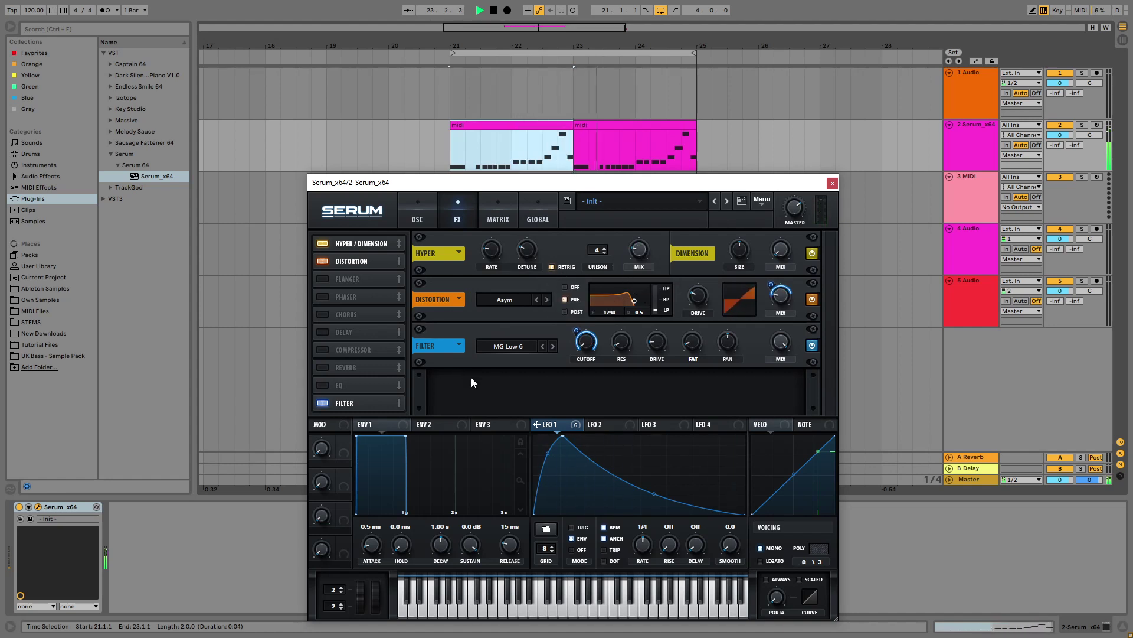
{"action": "left_click_drag", "start_coordinate": [639, 250], "coordinate": [642, 230]}
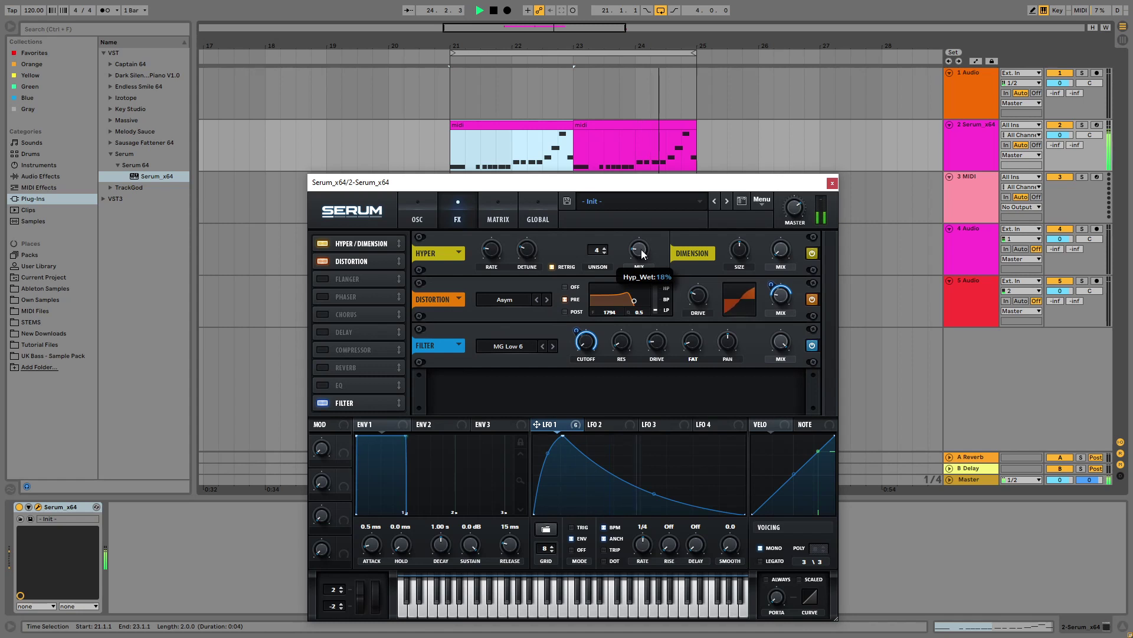
{"action": "left_click_drag", "start_coordinate": [785, 254], "coordinate": [795, 185]}
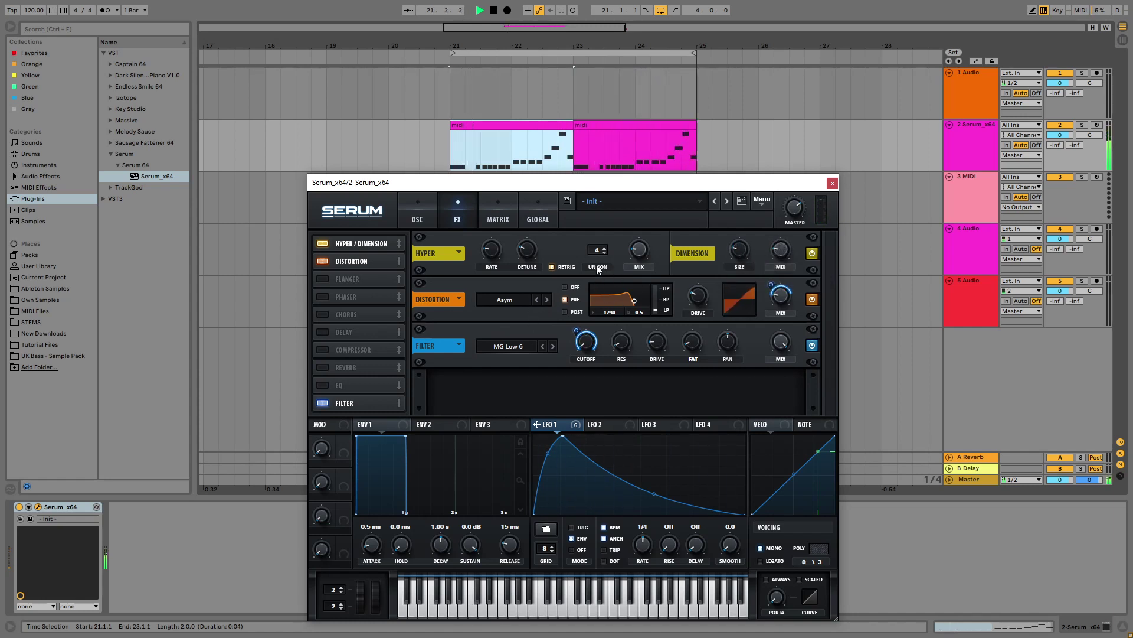
{"action": "mouse_move", "coordinate": [528, 257]}
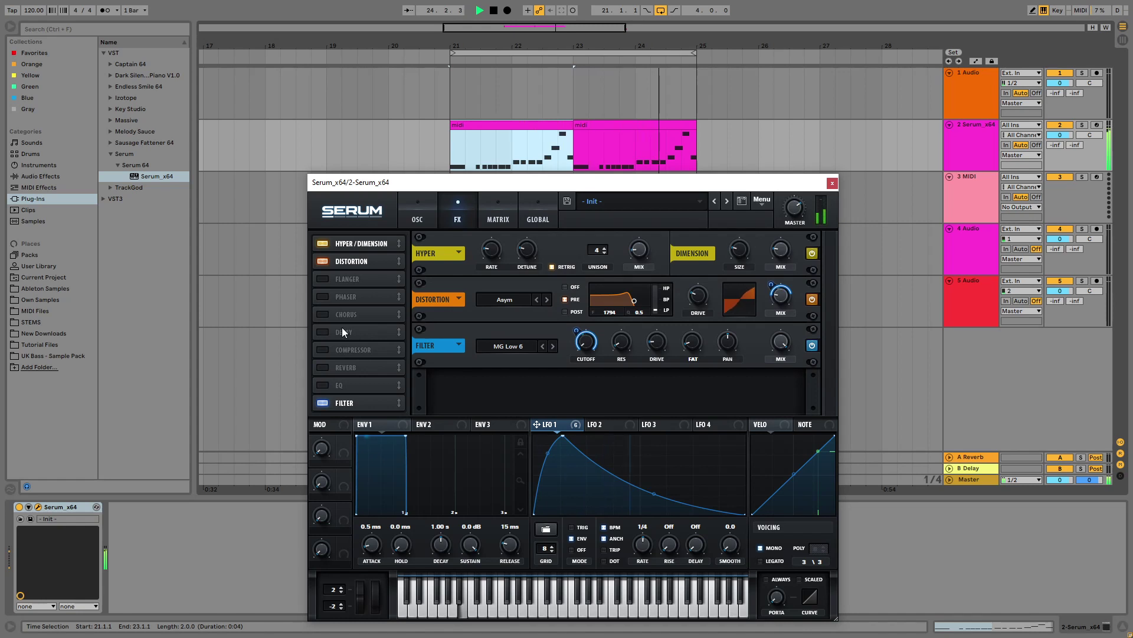
- Enable the compressor in multiband mode and adjust its band levels, with the mid band at about 79%
{"action": "left_click", "coordinate": [326, 349]}
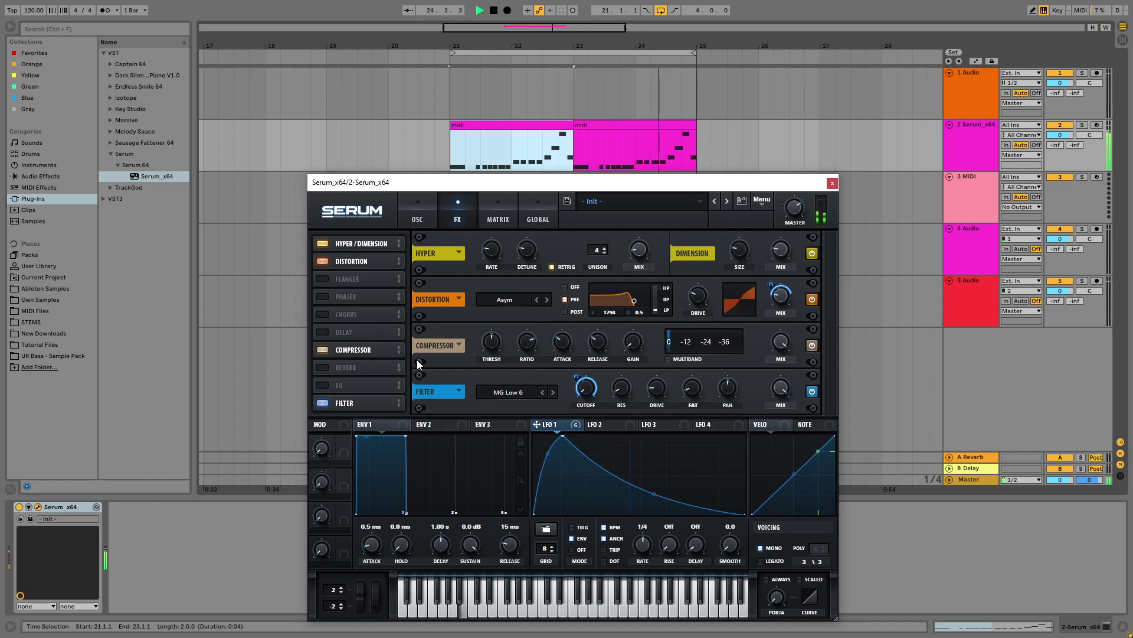
{"action": "left_click", "coordinate": [667, 359]}
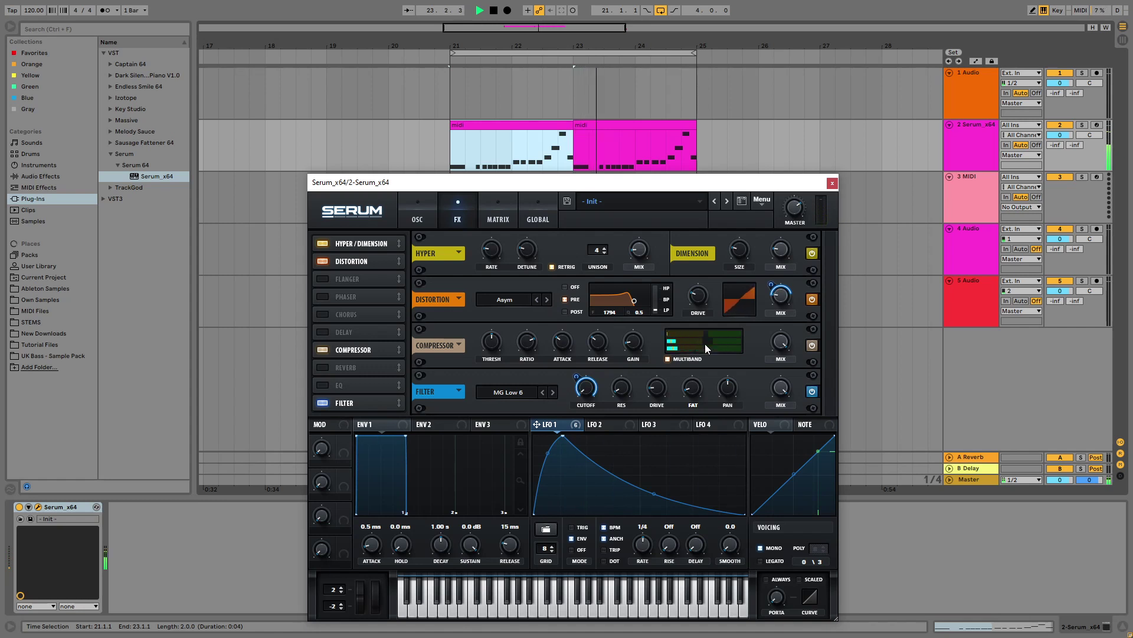
{"action": "mouse_move", "coordinate": [699, 334]}
{"action": "left_mouse_down"}
{"action": "mouse_move", "coordinate": [687, 333]}
{"action": "mouse_move", "coordinate": [724, 333]}
{"action": "mouse_move", "coordinate": [703, 342]}
{"action": "left_mouse_up"}
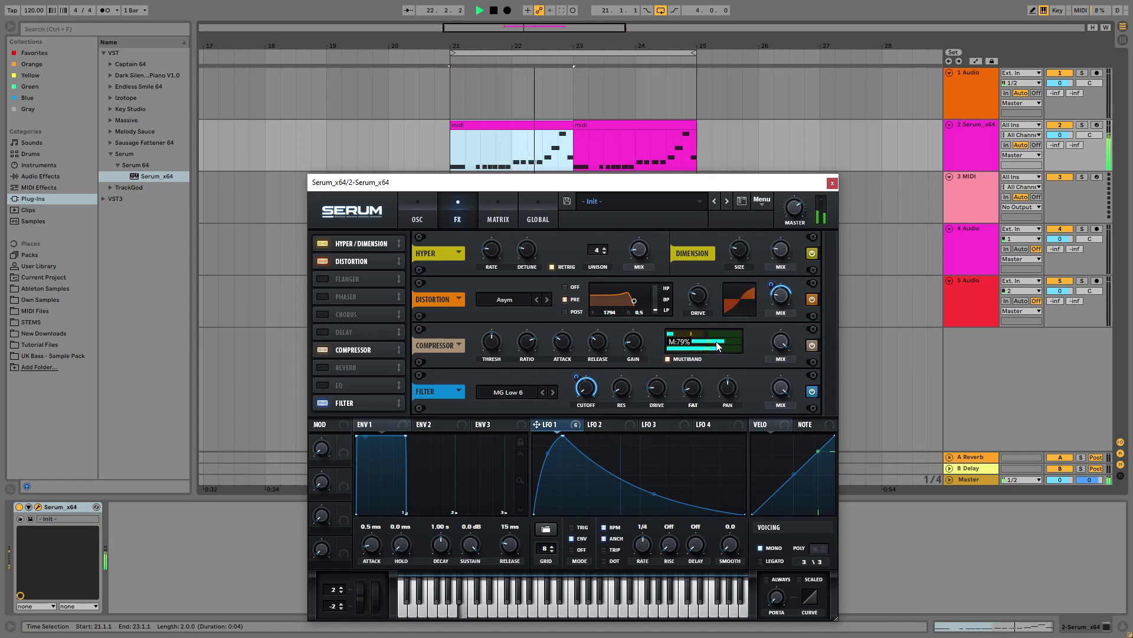
{"action": "left_click_drag", "start_coordinate": [719, 346], "coordinate": [720, 347]}
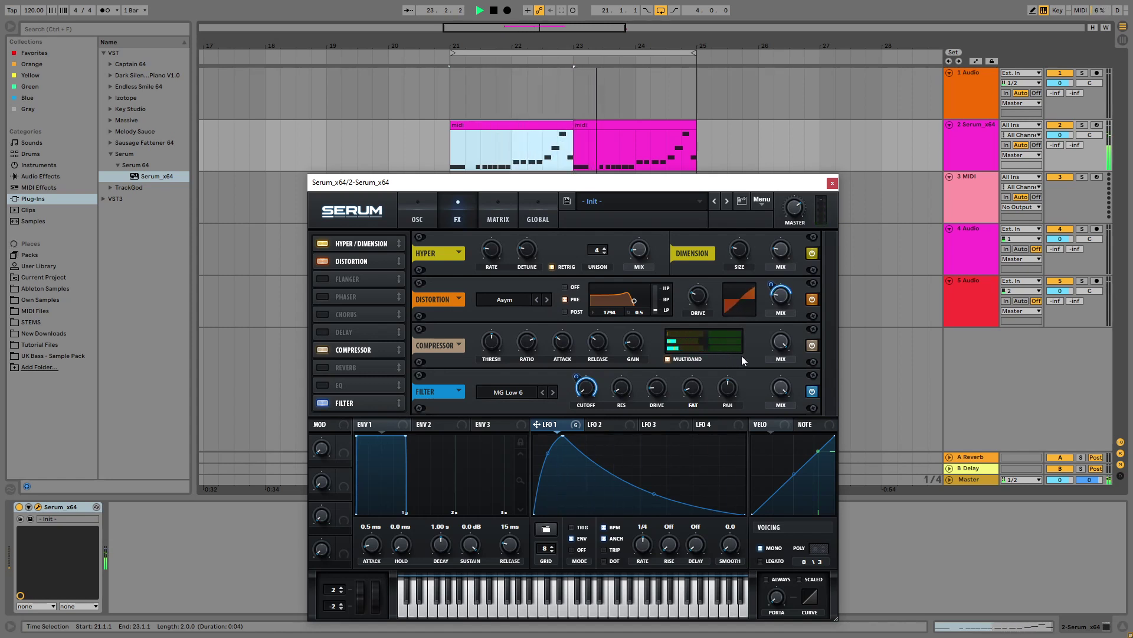
- Lower the compressor mix and turn its multiband mode off, briefly bypassing Hyper/Dimension to compare the sound
{"action": "left_click_drag", "start_coordinate": [781, 342], "coordinate": [774, 372]}
{"action": "left_click", "coordinate": [697, 359]}
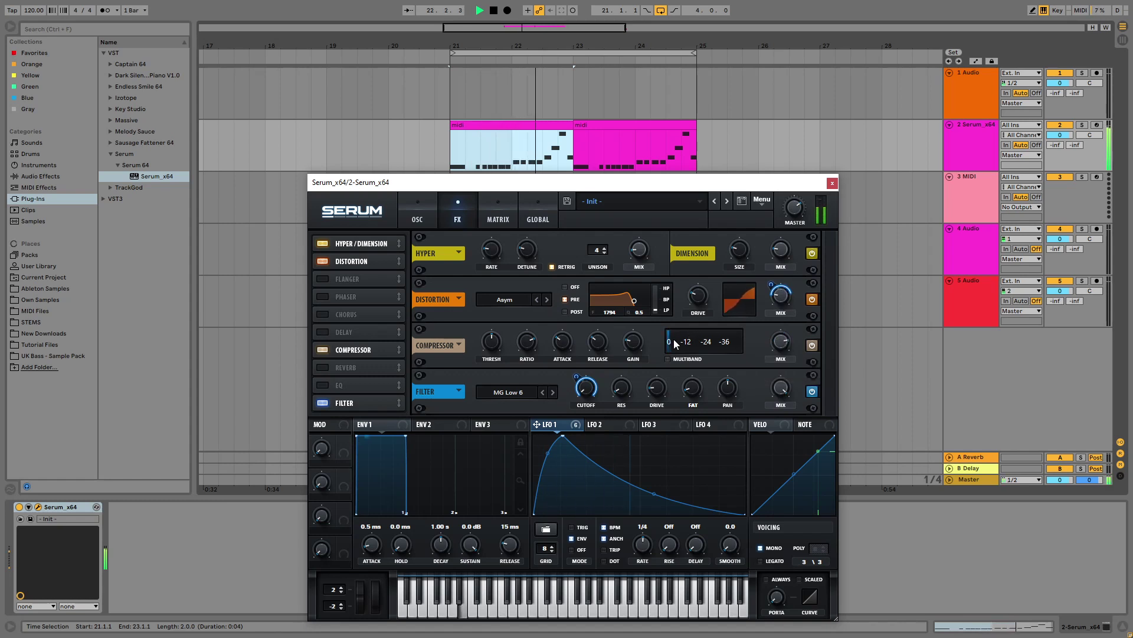
{"action": "mouse_move", "coordinate": [633, 341]}
{"action": "left_click", "coordinate": [813, 253]}
{"action": "left_click", "coordinate": [812, 253]}
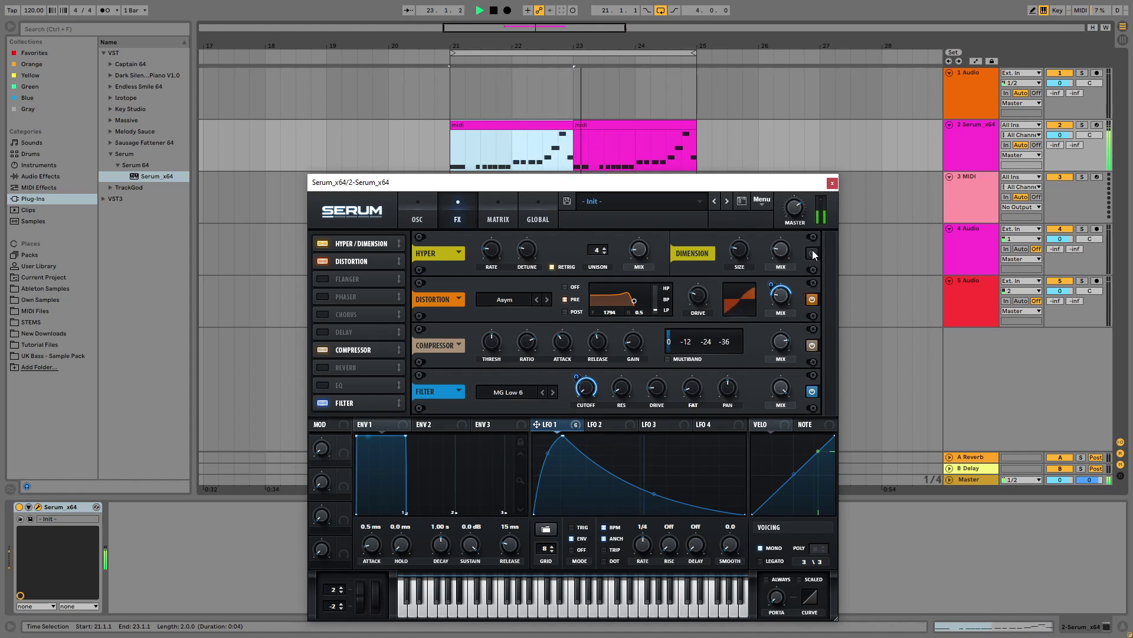
- Audition other distortion types, from Tube through Diode 1 to Zero-Square, while varying the drive and mix
{"action": "left_click", "coordinate": [525, 299]}
{"action": "left_click", "coordinate": [516, 313]}
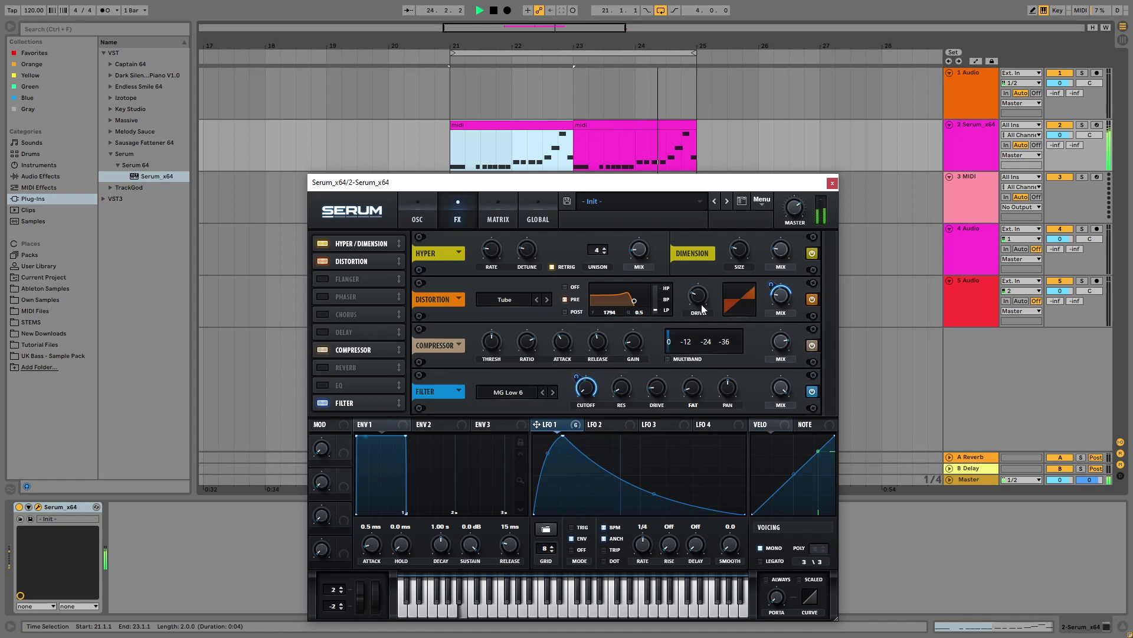
{"action": "mouse_move", "coordinate": [703, 308]}
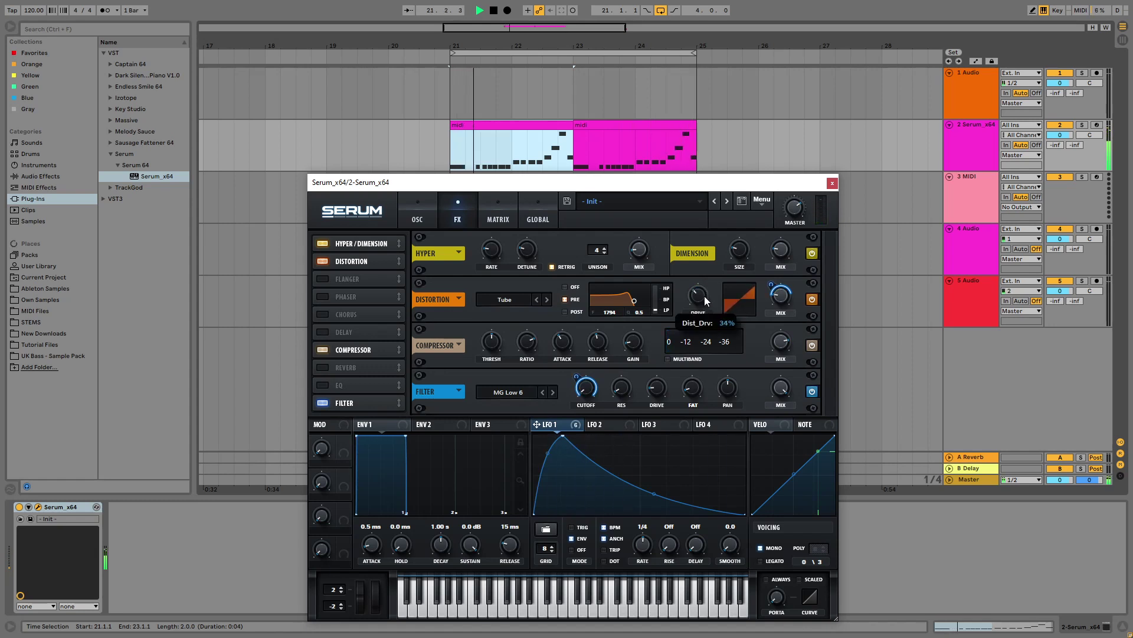
{"action": "left_click", "coordinate": [547, 299]}
{"action": "left_click", "coordinate": [547, 300]}
{"action": "left_click", "coordinate": [547, 300]}
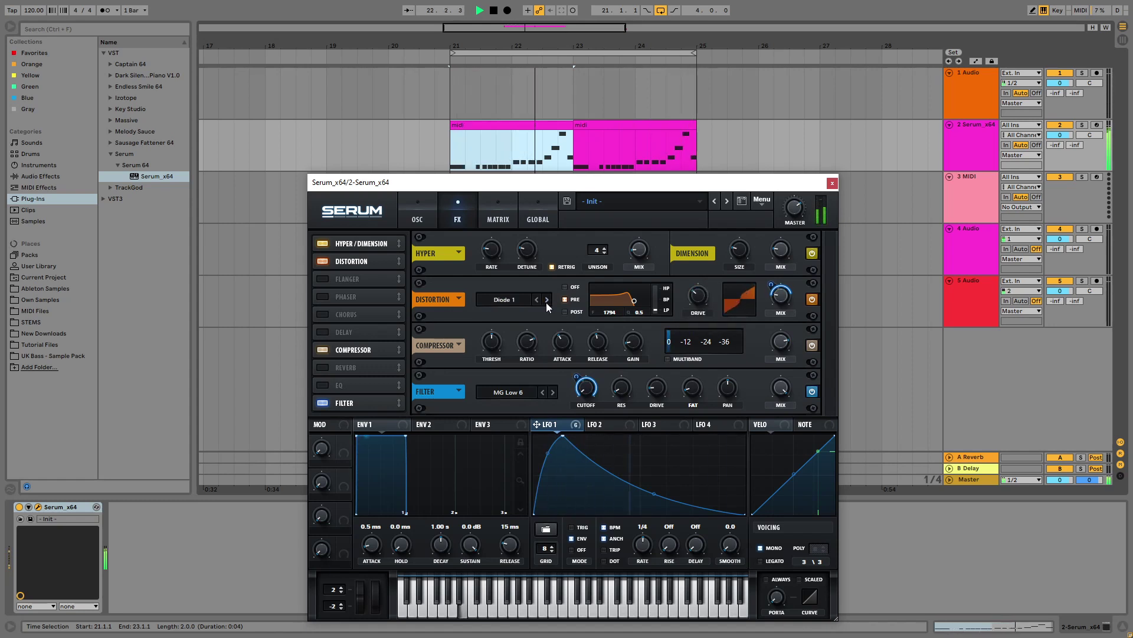
{"action": "left_click", "coordinate": [547, 299]}
{"action": "left_click", "coordinate": [547, 299]}
{"action": "left_click", "coordinate": [546, 300]}
{"action": "left_click", "coordinate": [546, 299]}
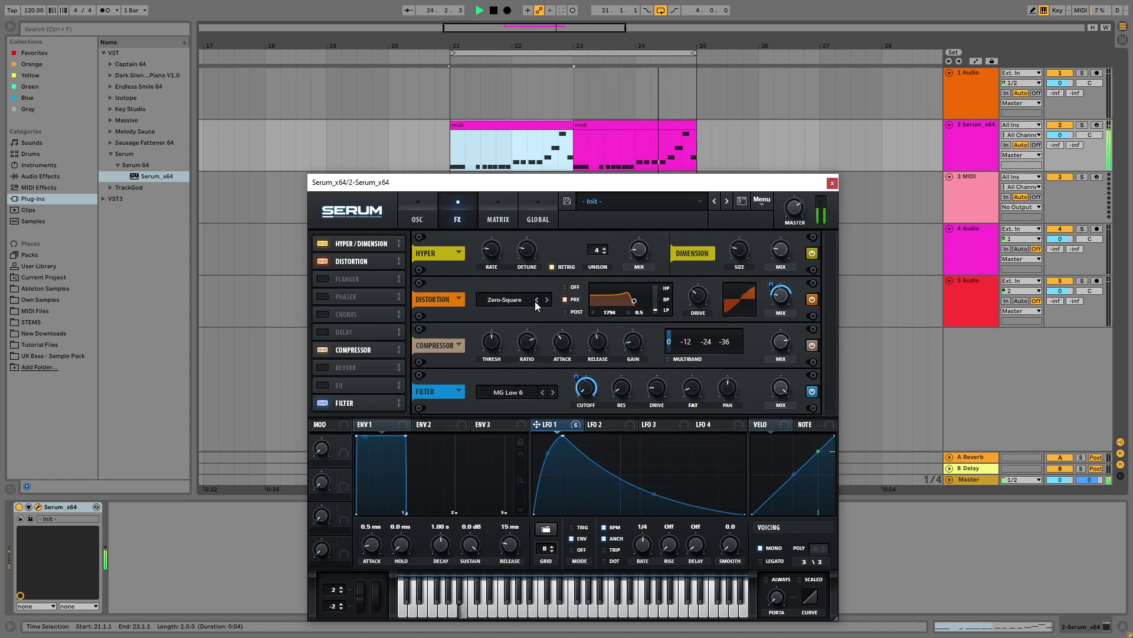
{"action": "mouse_move", "coordinate": [697, 311]}
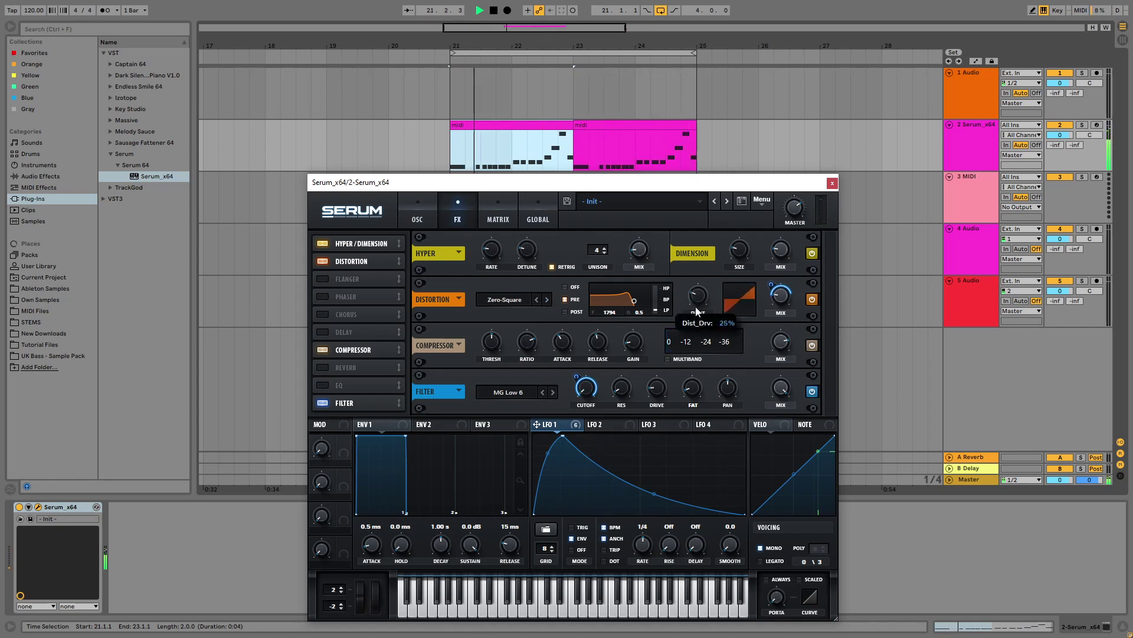
{"action": "mouse_move", "coordinate": [785, 319]}
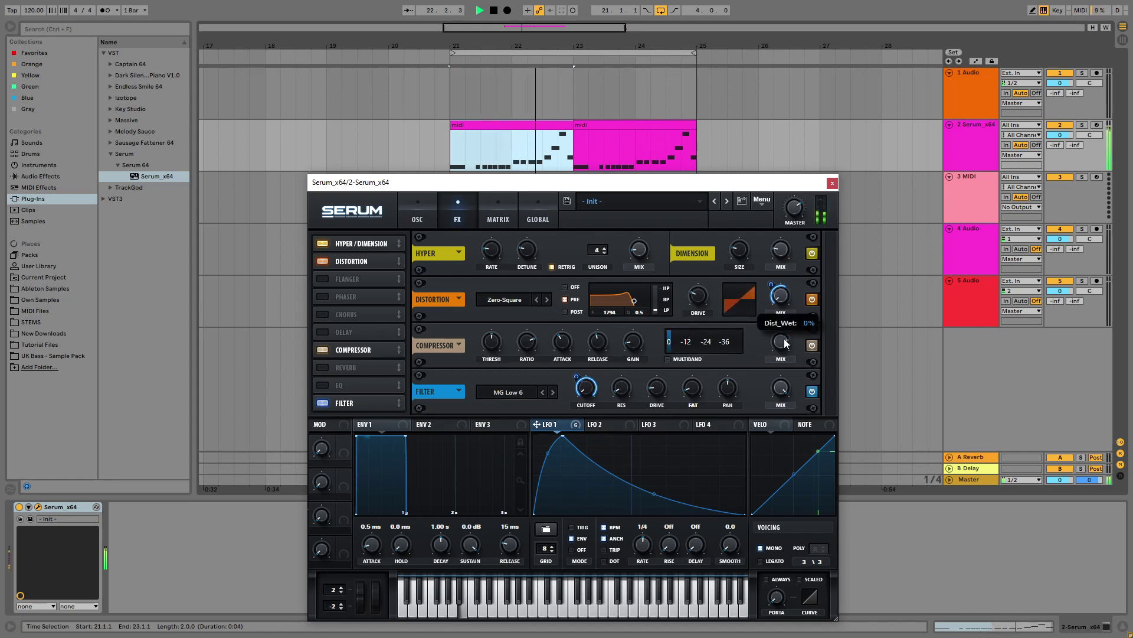
- Return the distortion to Asym with its filter OFF and rebalance its drive and mix by ear
{"action": "left_click", "coordinate": [547, 299]}
{"action": "left_click", "coordinate": [547, 299]}
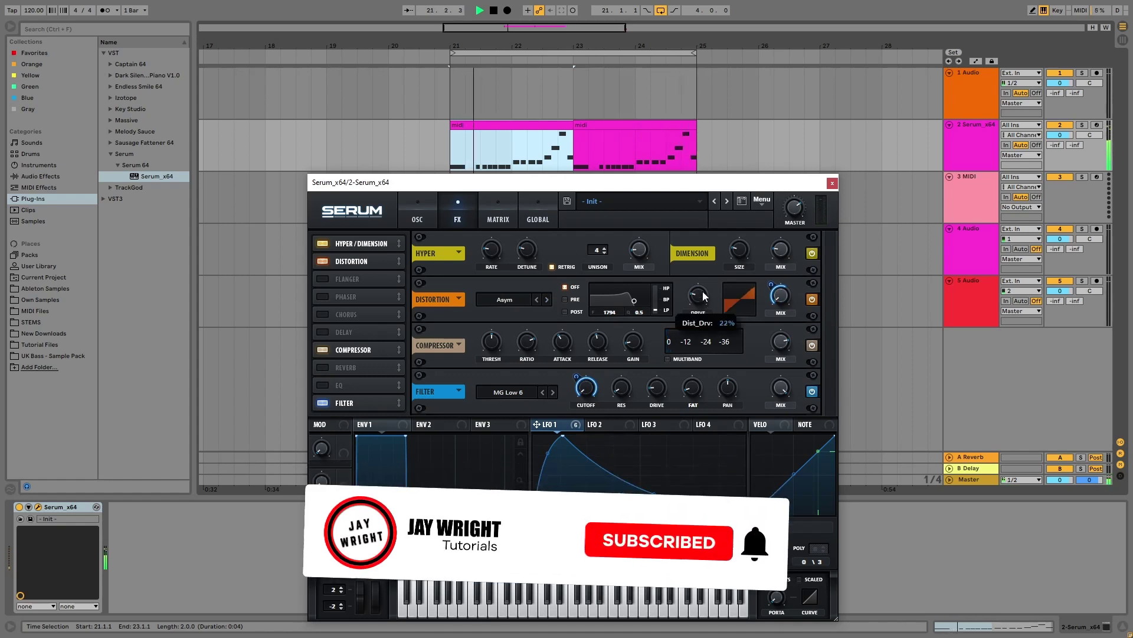
{"action": "left_click_drag", "start_coordinate": [781, 268], "coordinate": [759, 247]}
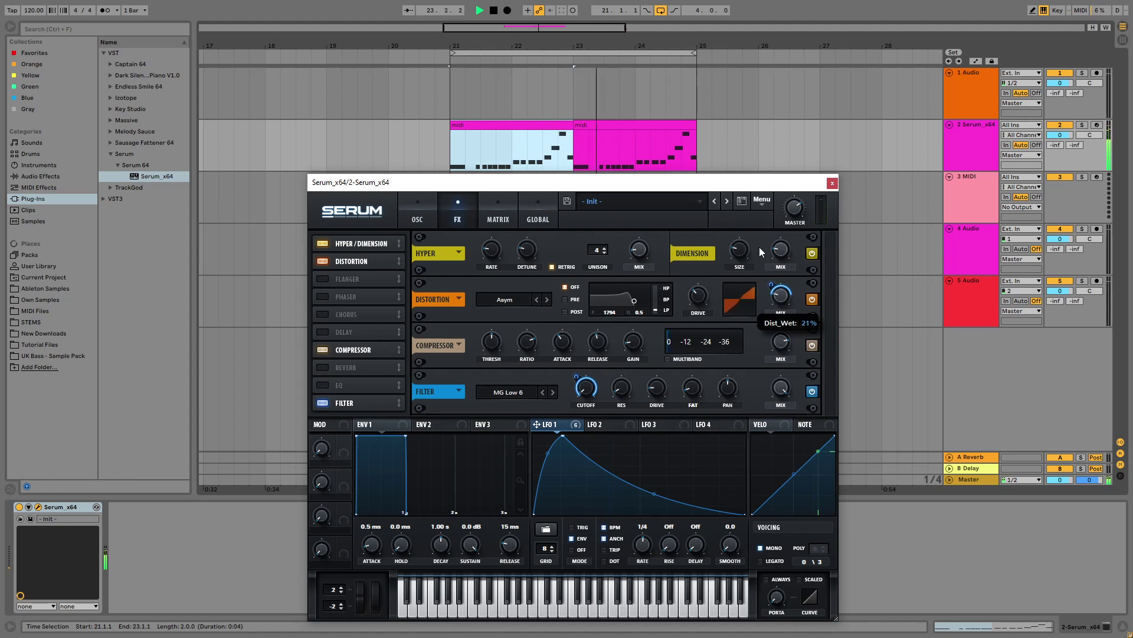
{"action": "mouse_move", "coordinate": [786, 304]}
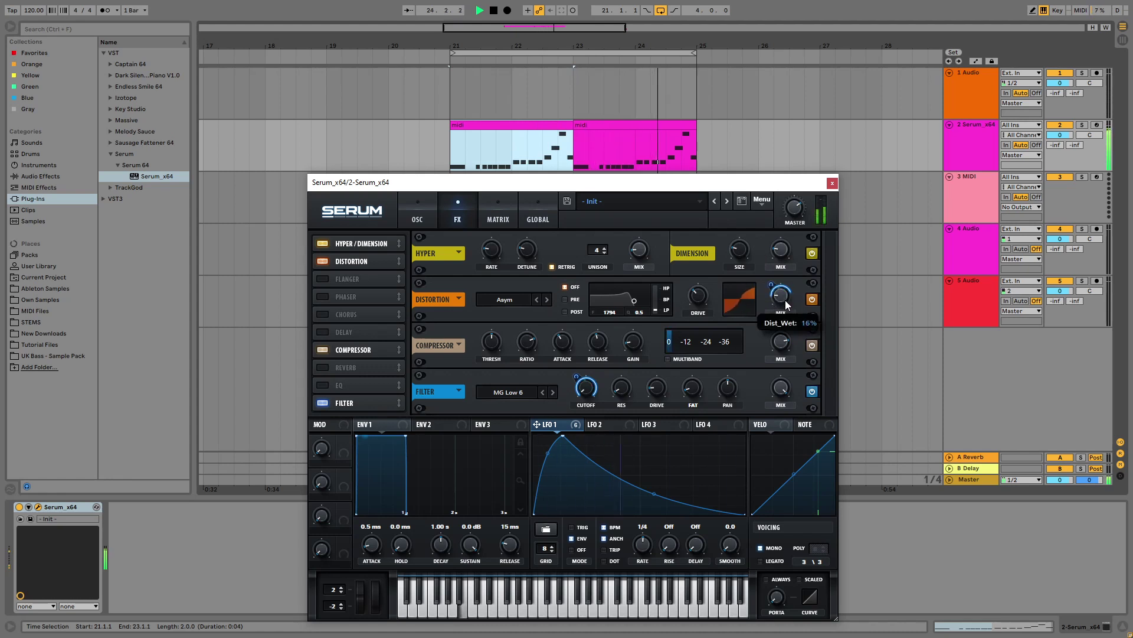
{"action": "mouse_move", "coordinate": [772, 285]}
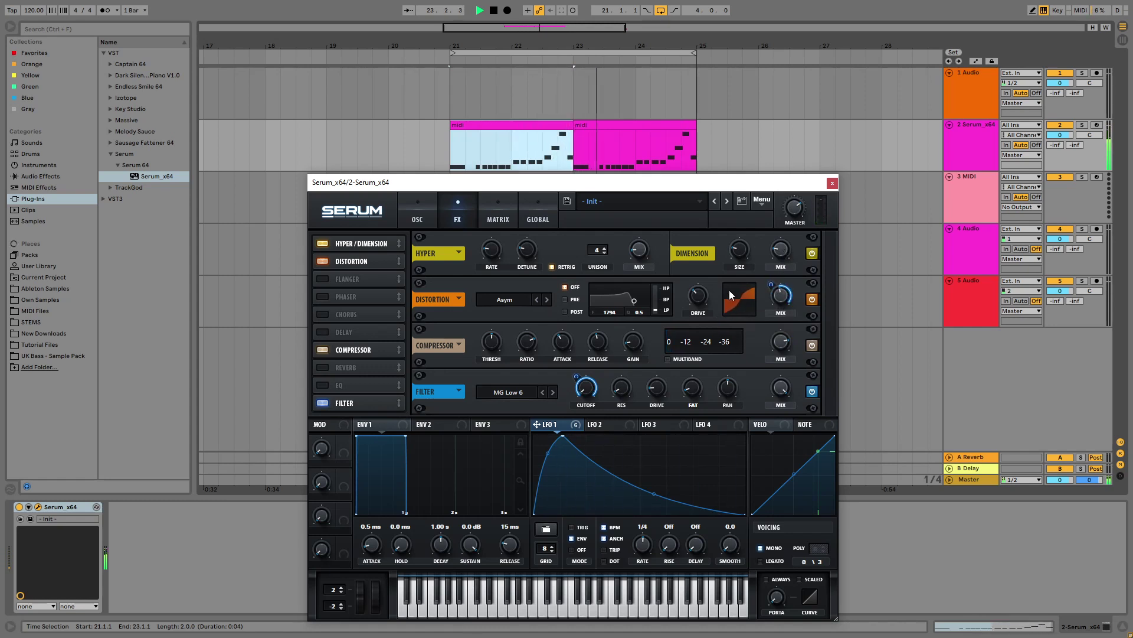
{"action": "mouse_move", "coordinate": [708, 313]}
{"action": "mouse_move", "coordinate": [704, 272]}
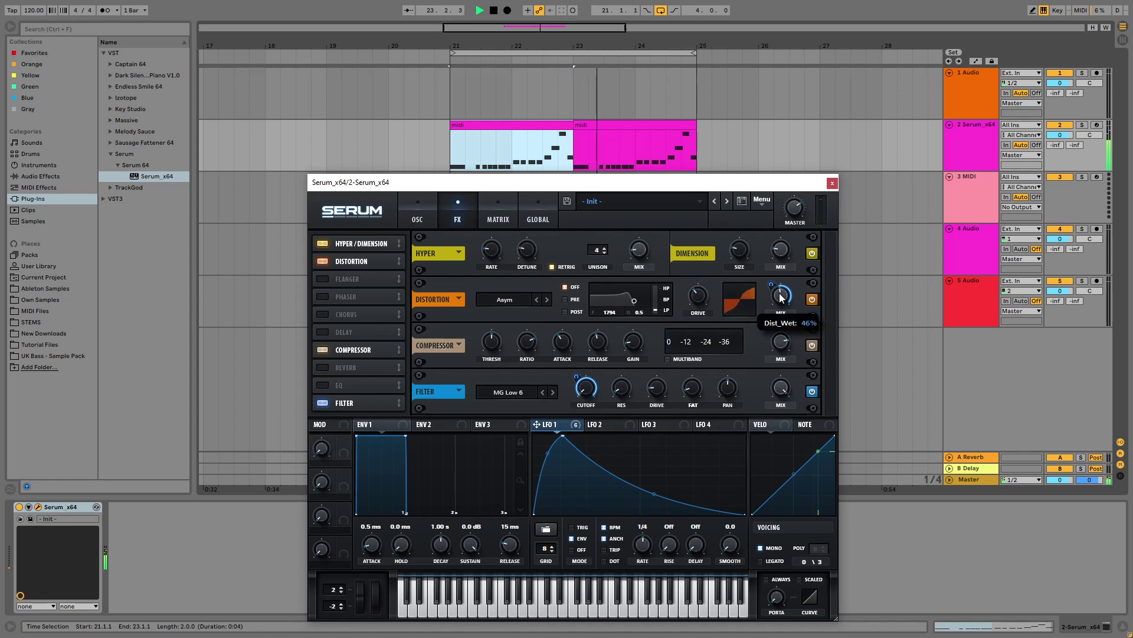
{"action": "left_click_drag", "start_coordinate": [780, 305], "coordinate": [779, 184]}
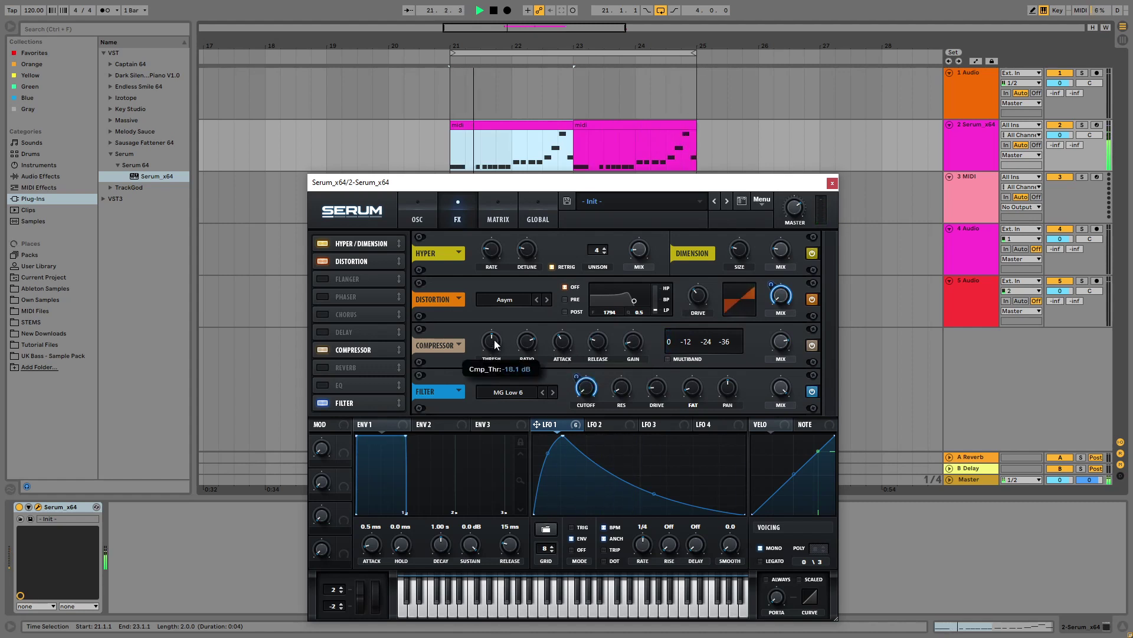
- Raise the compressor threshold and adjust how strongly LFO 1 modulates the distortion mix
{"action": "left_click_drag", "start_coordinate": [495, 372], "coordinate": [492, 319]}
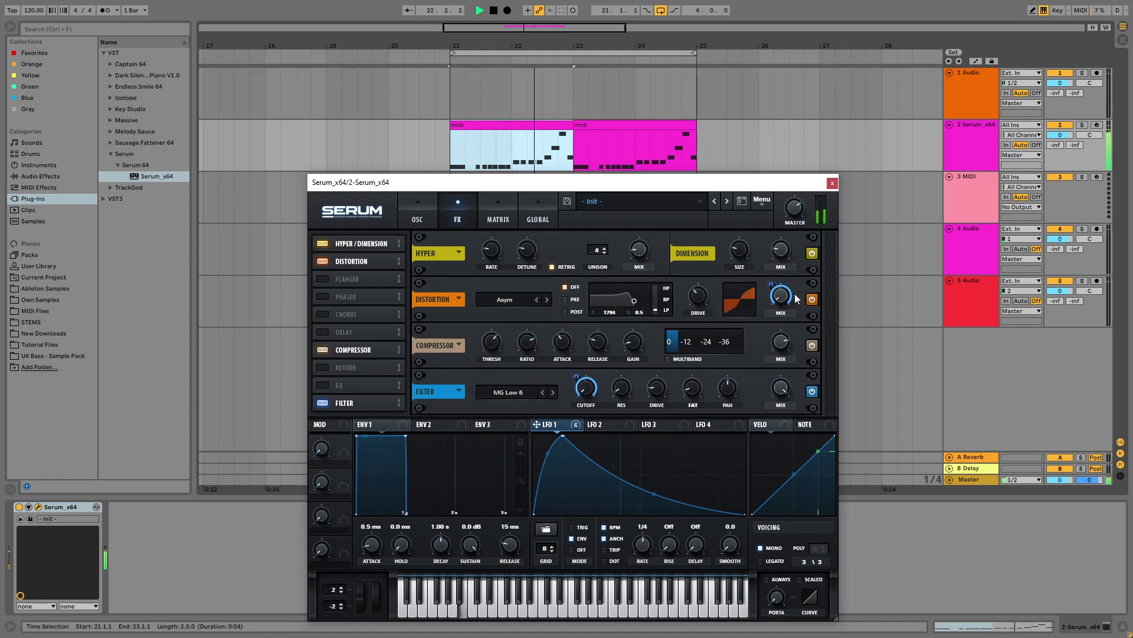
{"action": "mouse_move", "coordinate": [769, 298]}
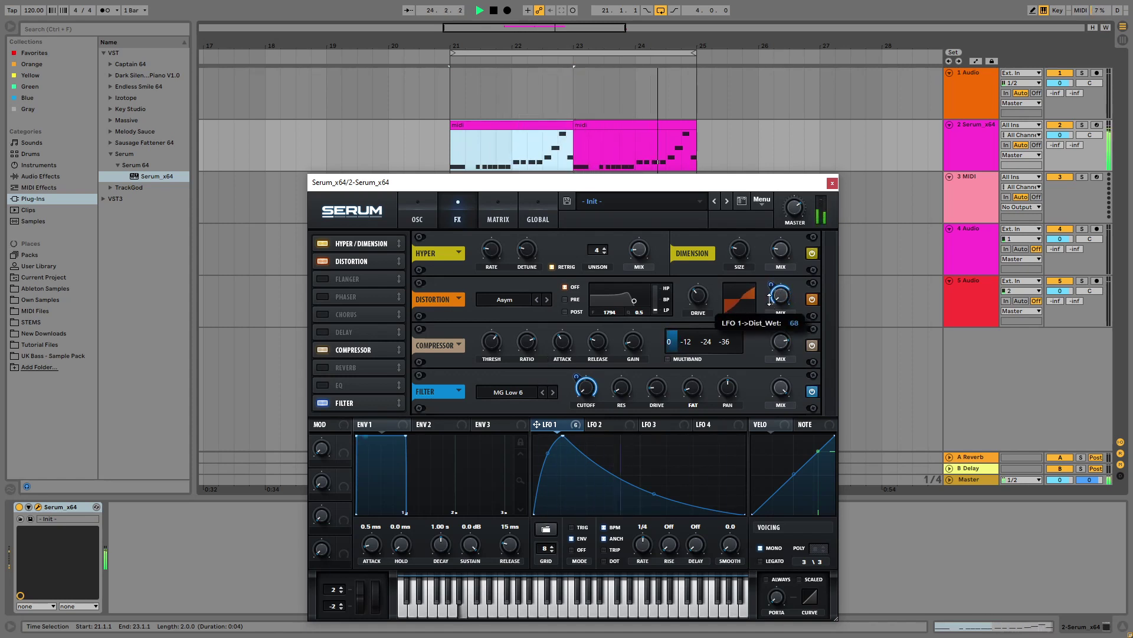
{"action": "left_click_drag", "start_coordinate": [769, 298], "coordinate": [769, 298]}
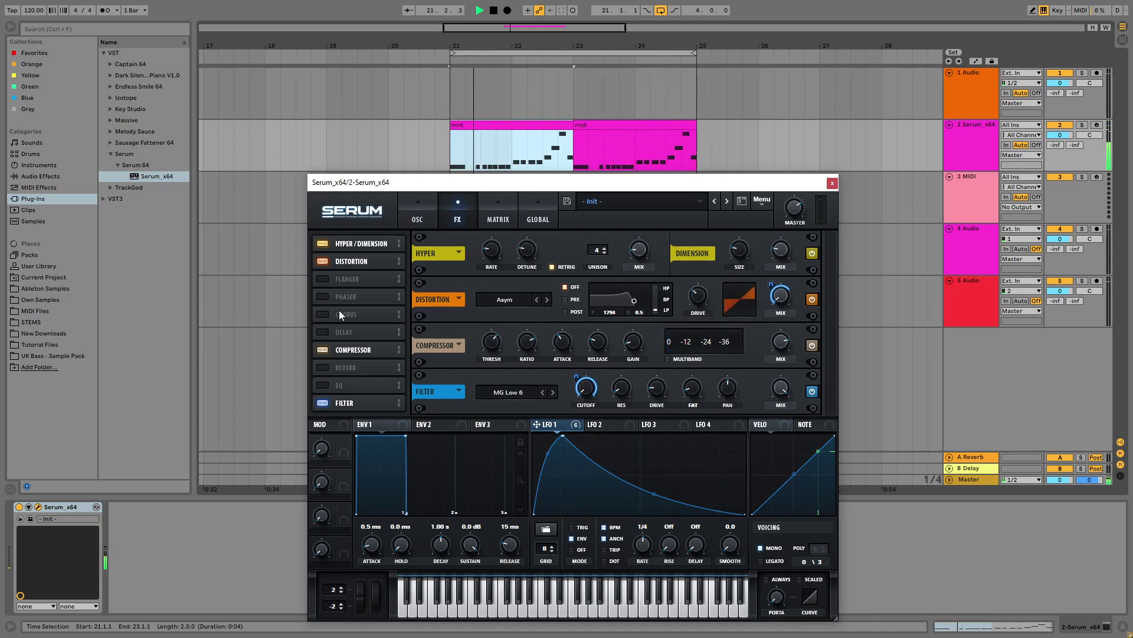
- Enable the reverb in PLATE mode, adjust its high cut and set the low cut to about 11%
{"action": "left_click", "coordinate": [323, 367]}
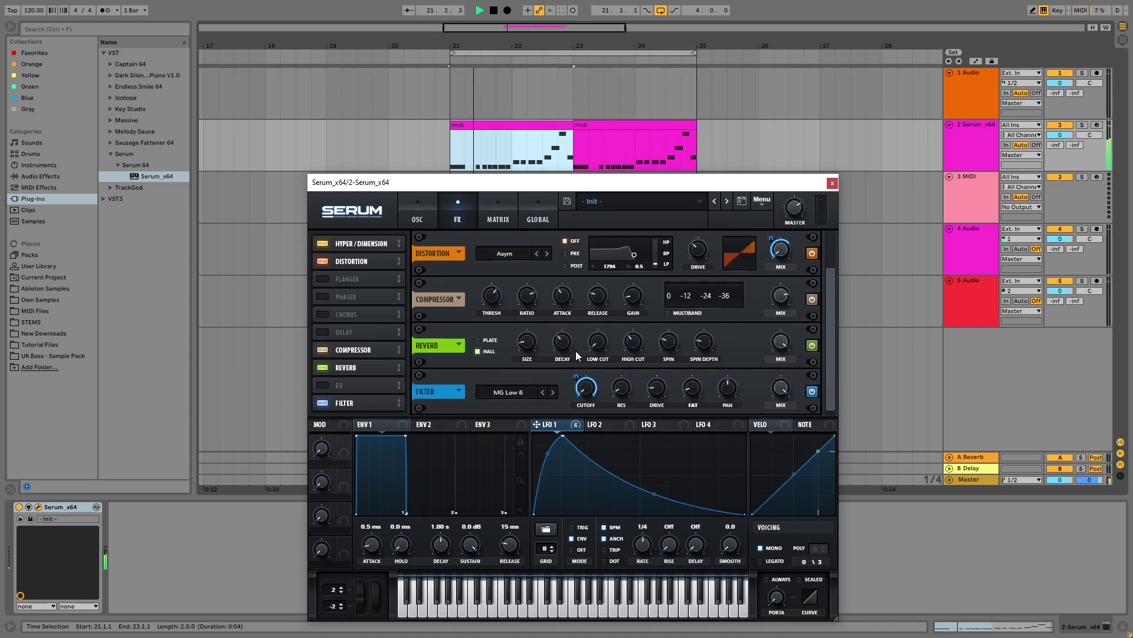
{"action": "left_click", "coordinate": [478, 340]}
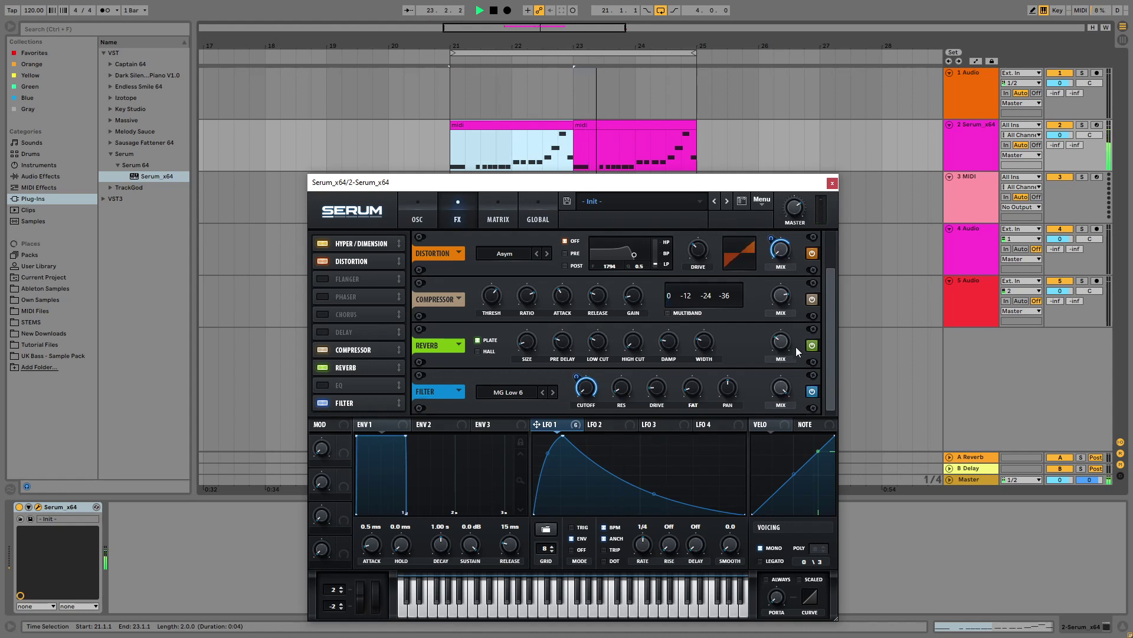
{"action": "left_click_drag", "start_coordinate": [633, 342], "coordinate": [629, 278]}
{"action": "left_click_drag", "start_coordinate": [598, 357], "coordinate": [596, 444]}
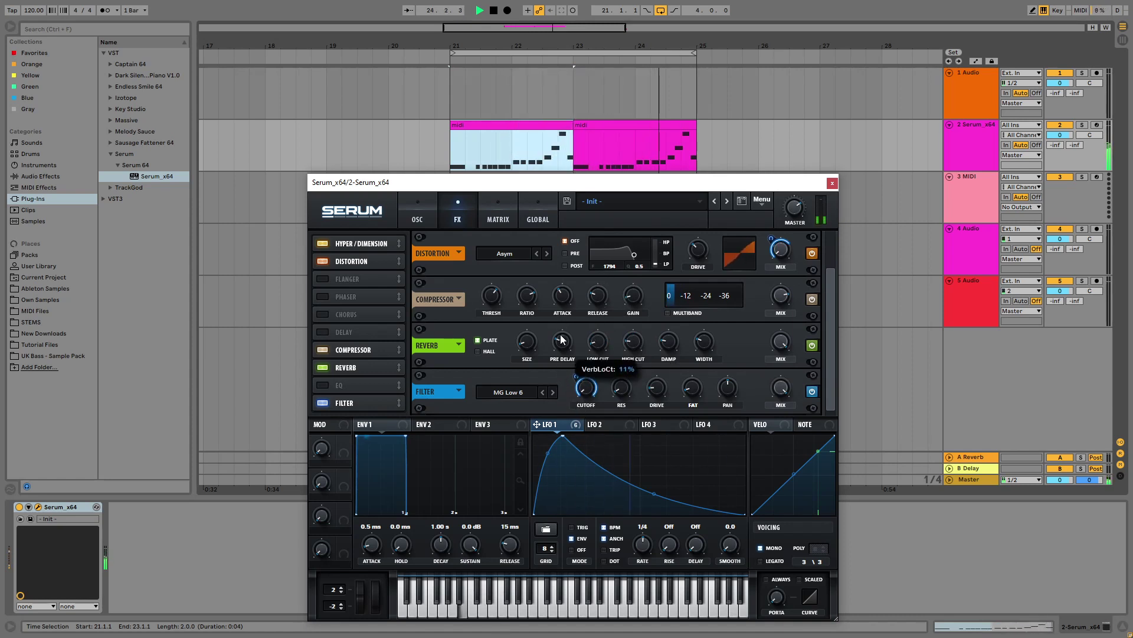
- Set the reverb's damping to about 4%, pre-delay to 4 ms and mix to about 32%, and adjust its width
{"action": "scroll", "coordinate": [638, 347], "scroll_direction": "down", "scroll_amount": 5}
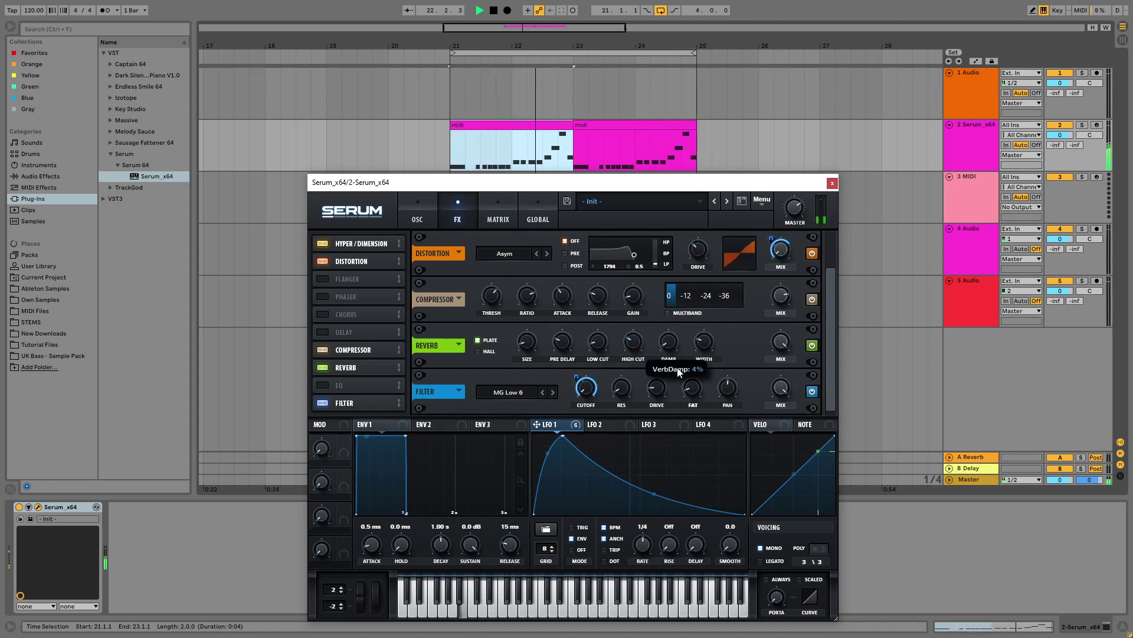
{"action": "left_click_drag", "start_coordinate": [696, 376], "coordinate": [694, 306]}
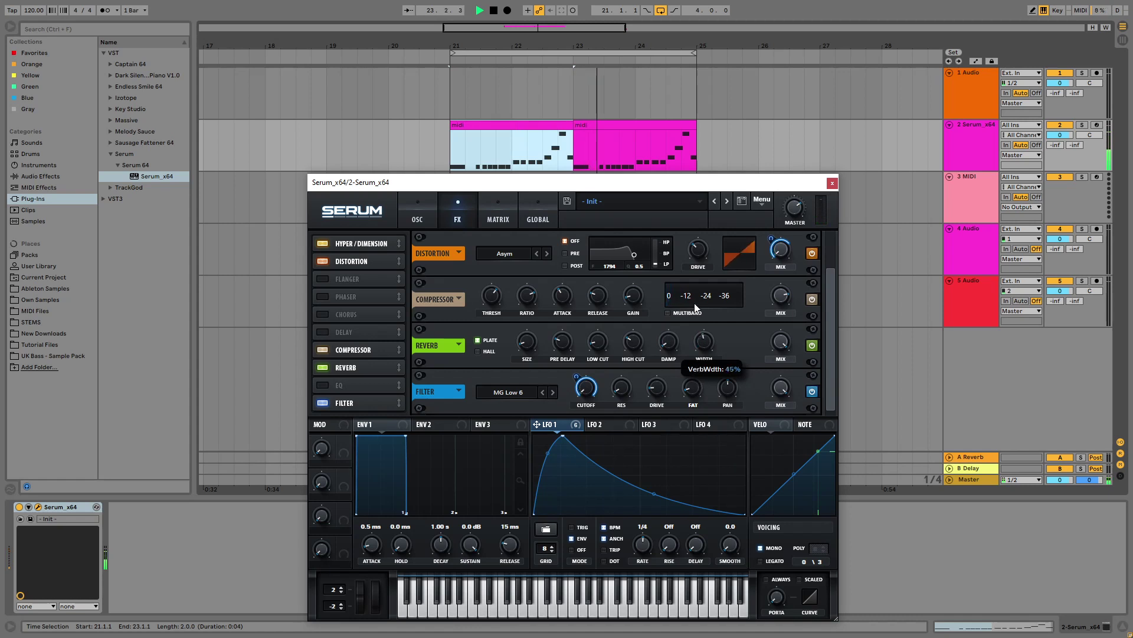
{"action": "left_click_drag", "start_coordinate": [710, 256], "coordinate": [694, 290]}
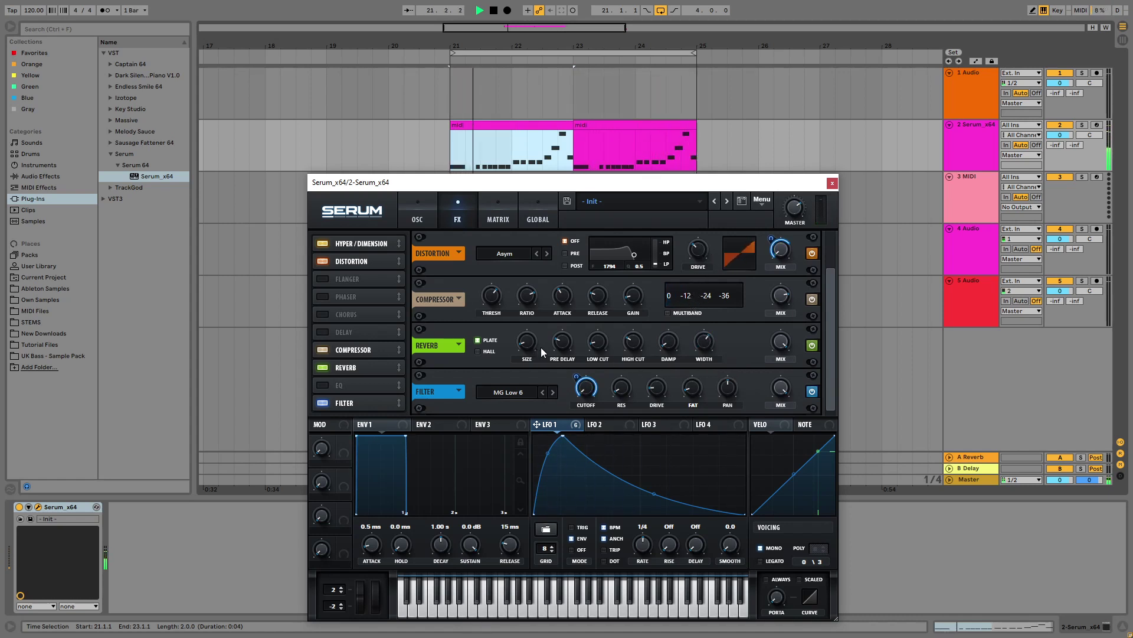
{"action": "left_click_drag", "start_coordinate": [558, 346], "coordinate": [578, 366]}
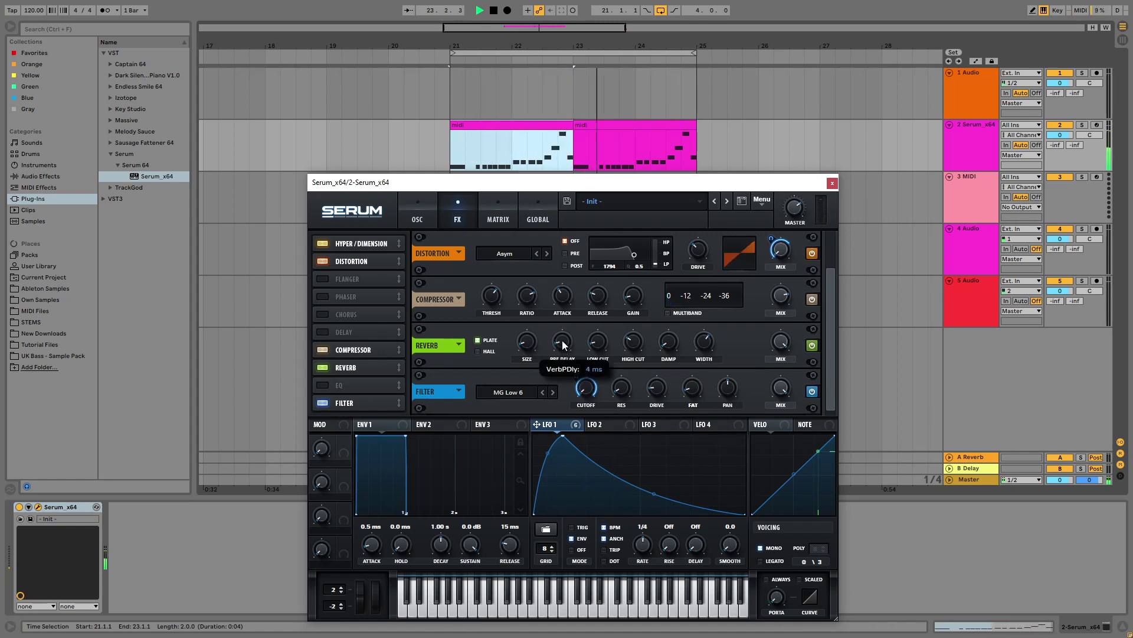
{"action": "left_click_drag", "start_coordinate": [777, 342], "coordinate": [709, 412]}
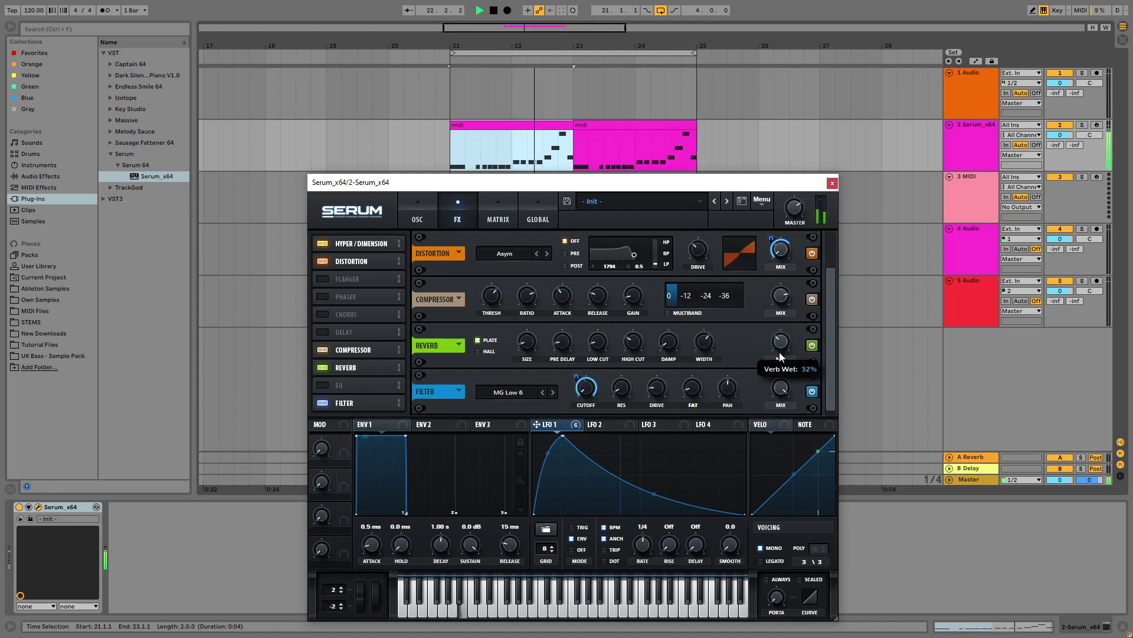
- Try the Basic Mg wavetable on oscillator B with a shifted wavetable position, and switch back to Analog_BD_Sin
{"action": "left_click", "coordinate": [428, 217]}
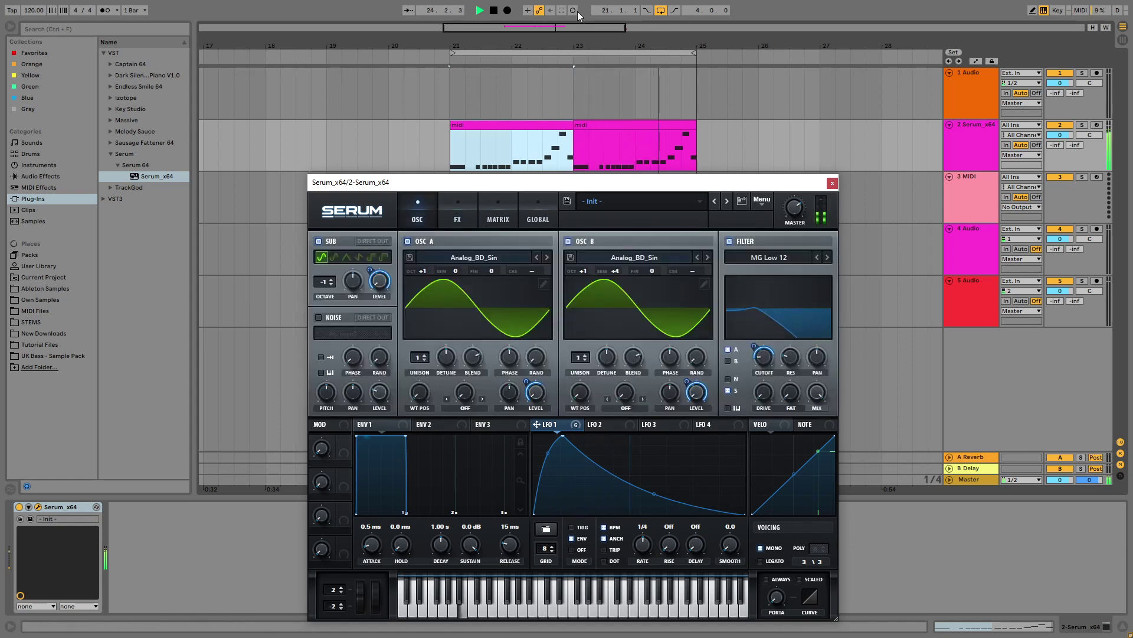
{"action": "left_click", "coordinate": [707, 257]}
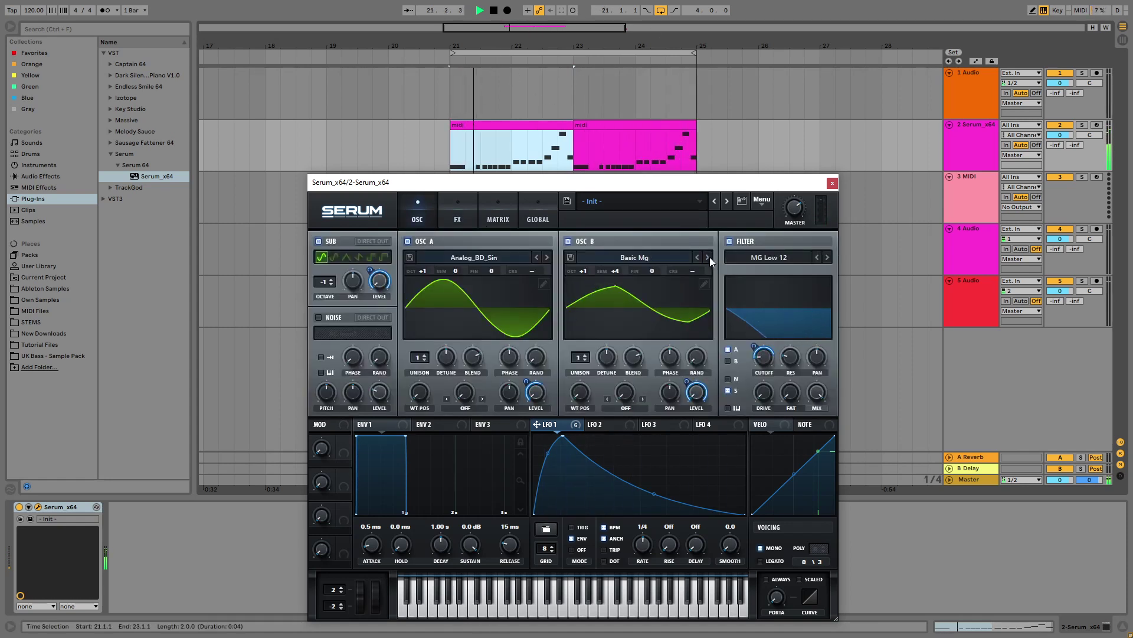
{"action": "left_click_drag", "start_coordinate": [580, 392], "coordinate": [560, 360]}
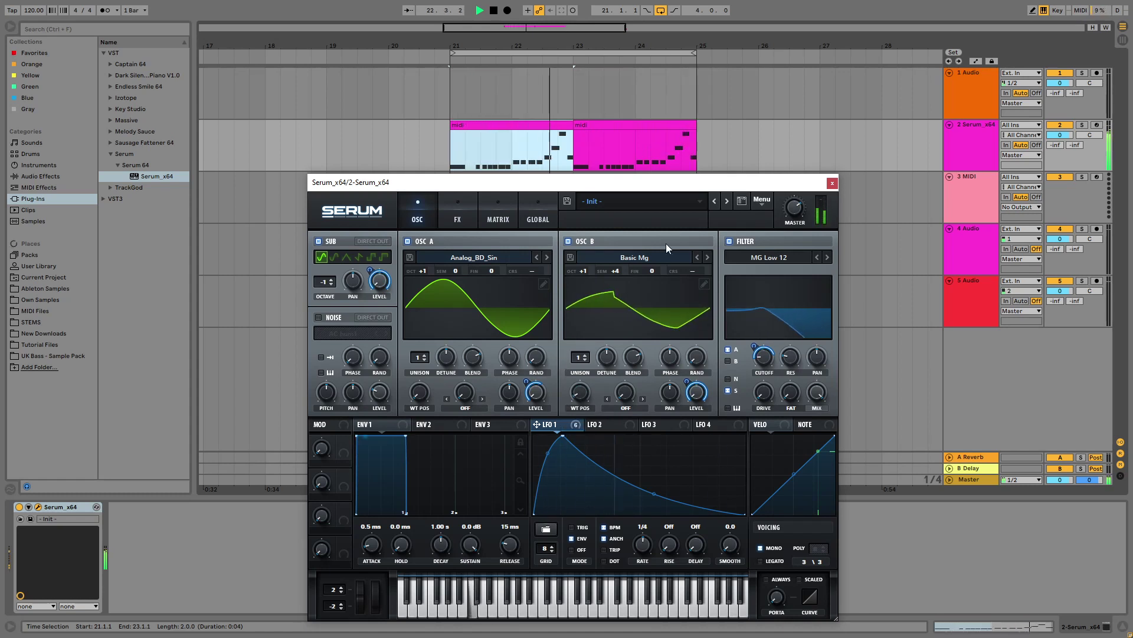
{"action": "left_click", "coordinate": [698, 258]}
{"action": "left_click_drag", "start_coordinate": [589, 398], "coordinate": [580, 344]}
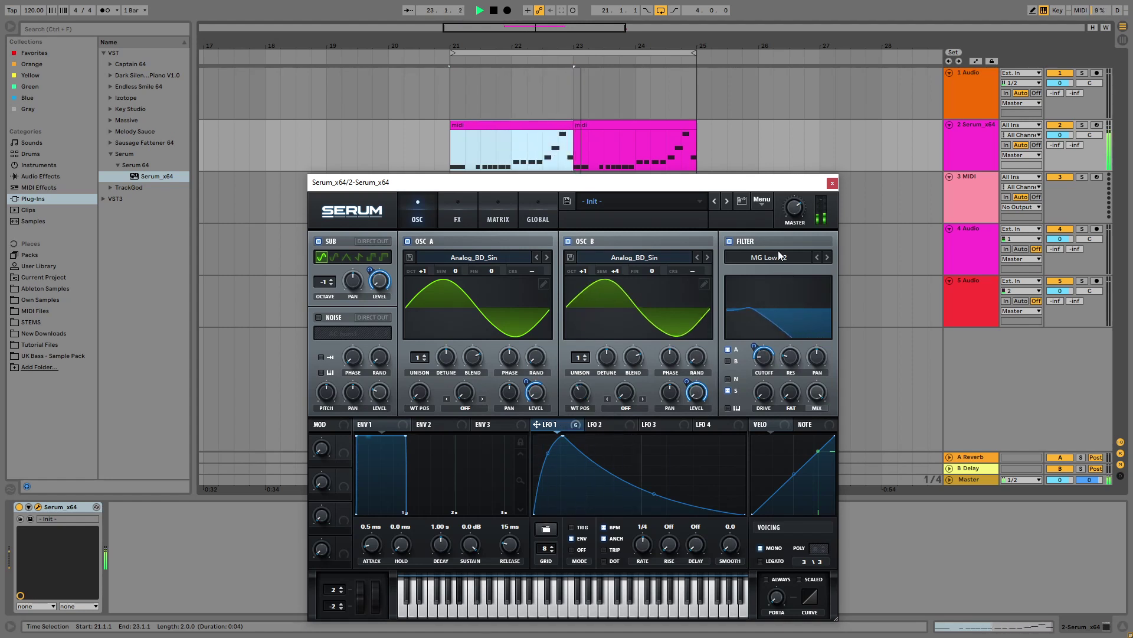
- Close the Serum window and expand the bassline uk track build folder in Tutorial Files, with the browser widened
{"action": "left_click", "coordinate": [833, 183]}
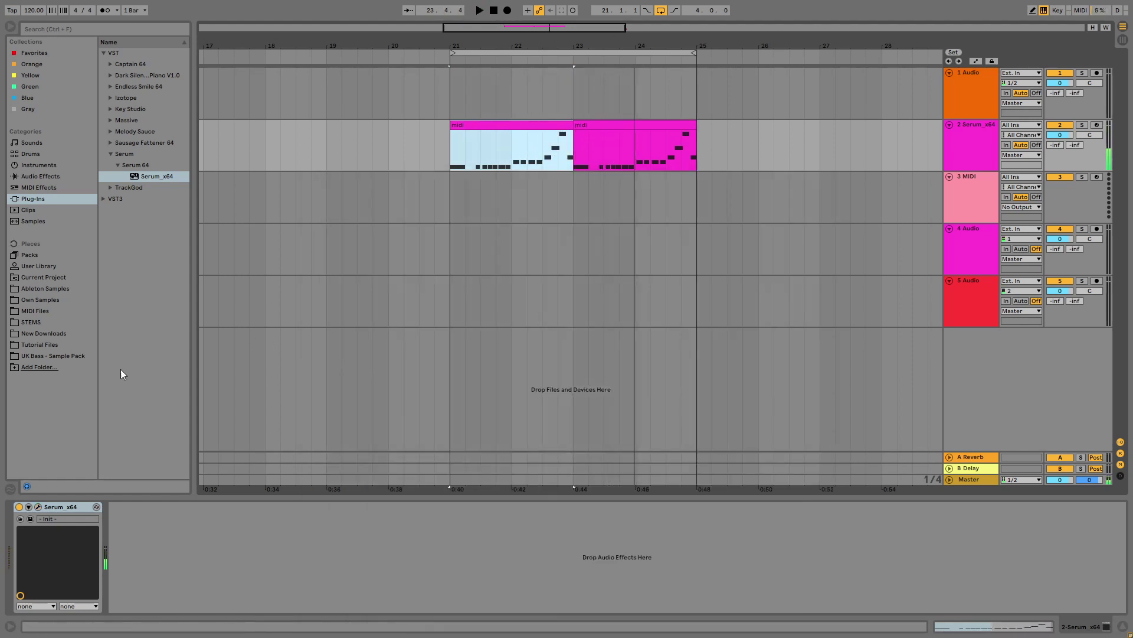
{"action": "left_click", "coordinate": [51, 346]}
{"action": "left_click_drag", "start_coordinate": [193, 131], "coordinate": [245, 130]}
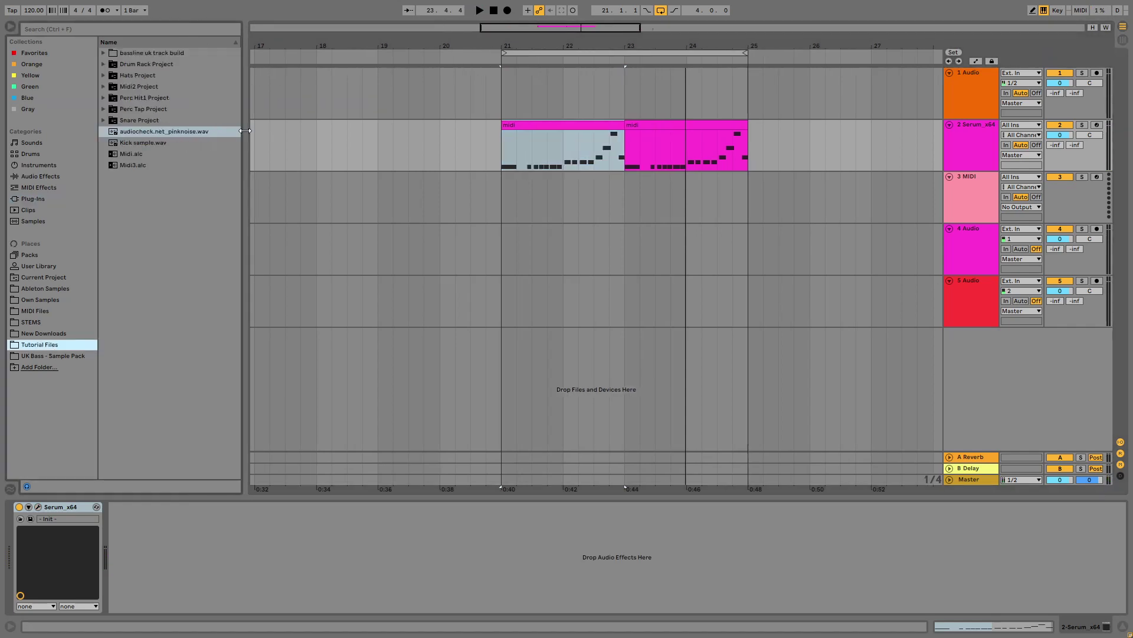
{"action": "left_click", "coordinate": [114, 55]}
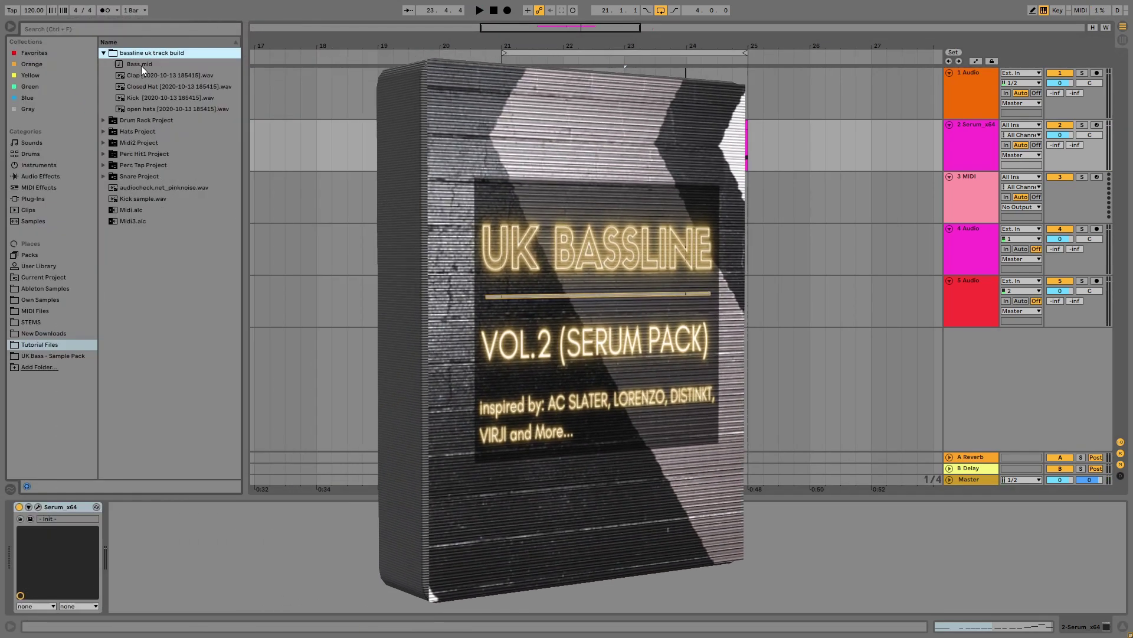
- Place the Kick, open hats, Closed Hat and Clap loops on separate tracks below Serum from bar 21 and play the arrangement
{"action": "left_click", "coordinate": [154, 97]}
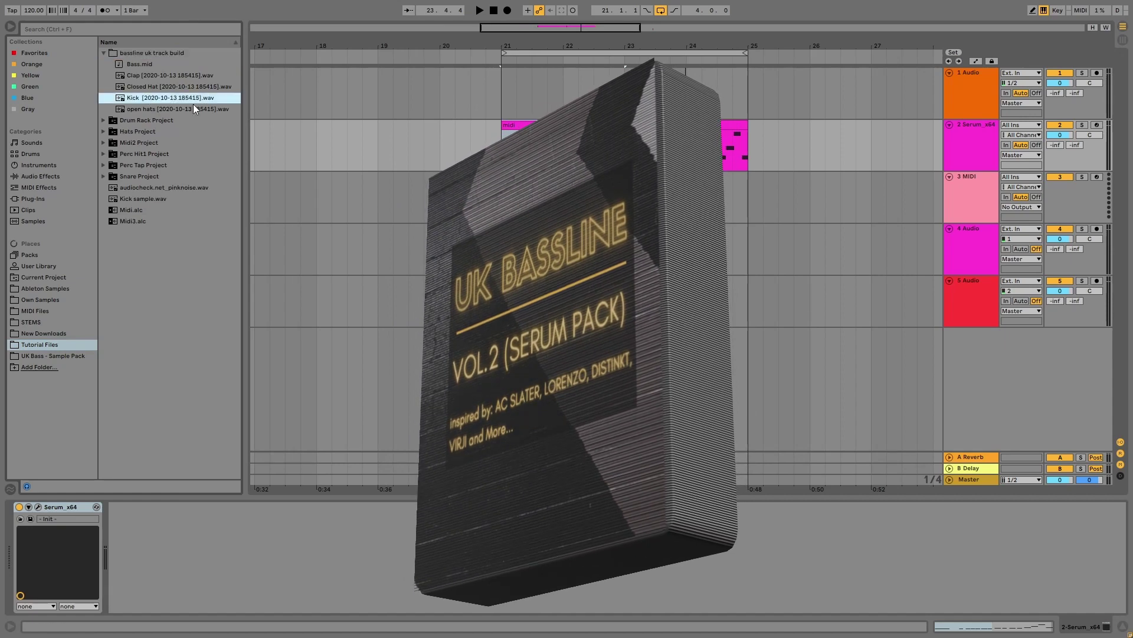
{"action": "left_click_drag", "start_coordinate": [155, 97], "coordinate": [504, 248]}
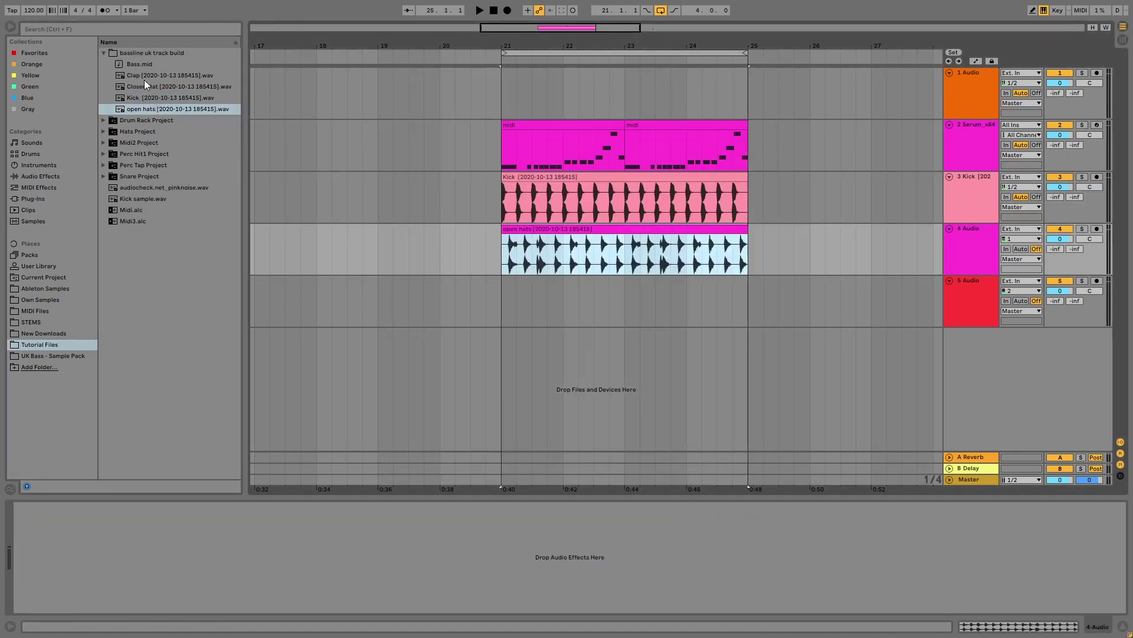
{"action": "left_click_drag", "start_coordinate": [145, 83], "coordinate": [504, 299]}
{"action": "left_click_drag", "start_coordinate": [154, 76], "coordinate": [508, 356]}
{"action": "left_click", "coordinate": [488, 50]}
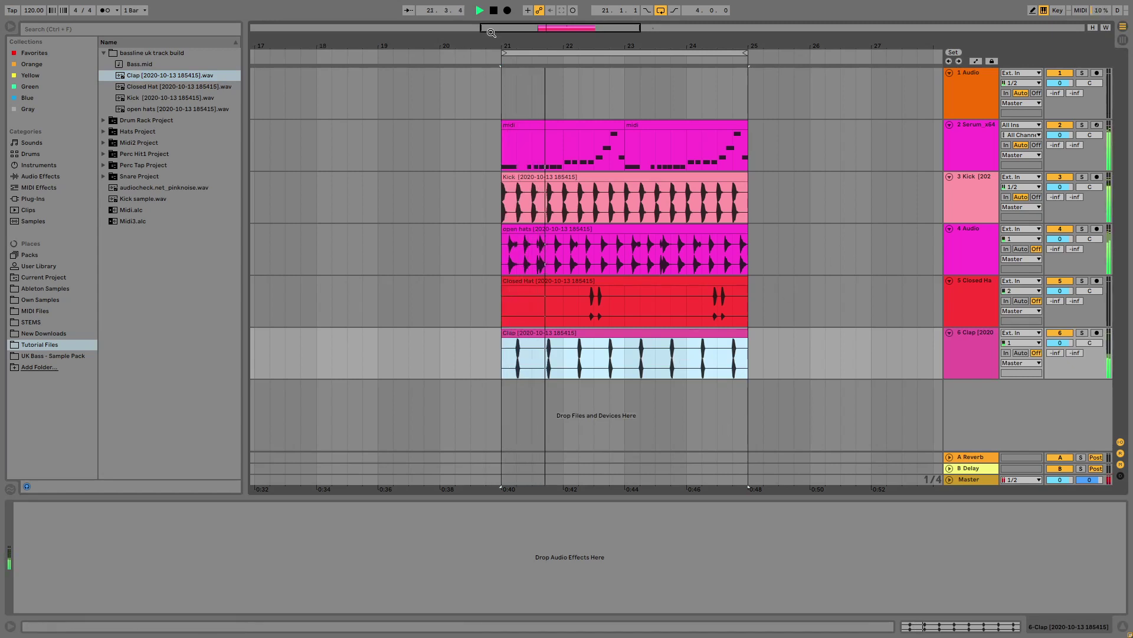
- Set the tempo to 135 BPM and play the bass with the drum loops, then stop playback
{"action": "key", "text": "space"}
{"action": "left_click_drag", "start_coordinate": [34, 10], "coordinate": [34, 3]}
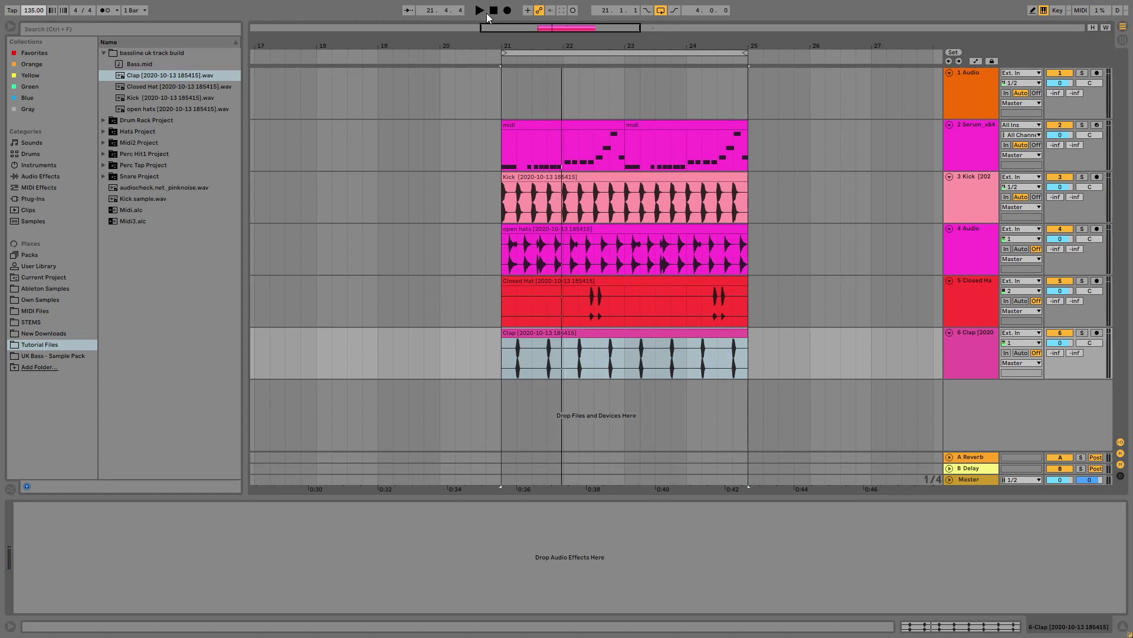
{"action": "left_click", "coordinate": [485, 12]}
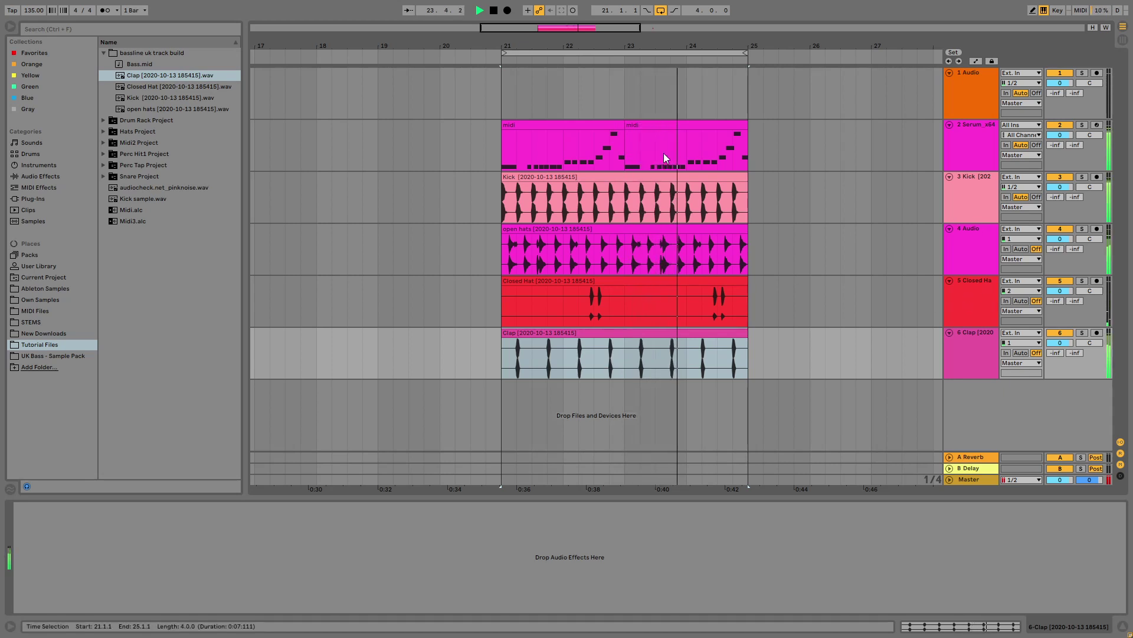
{"action": "left_click", "coordinate": [573, 137]}
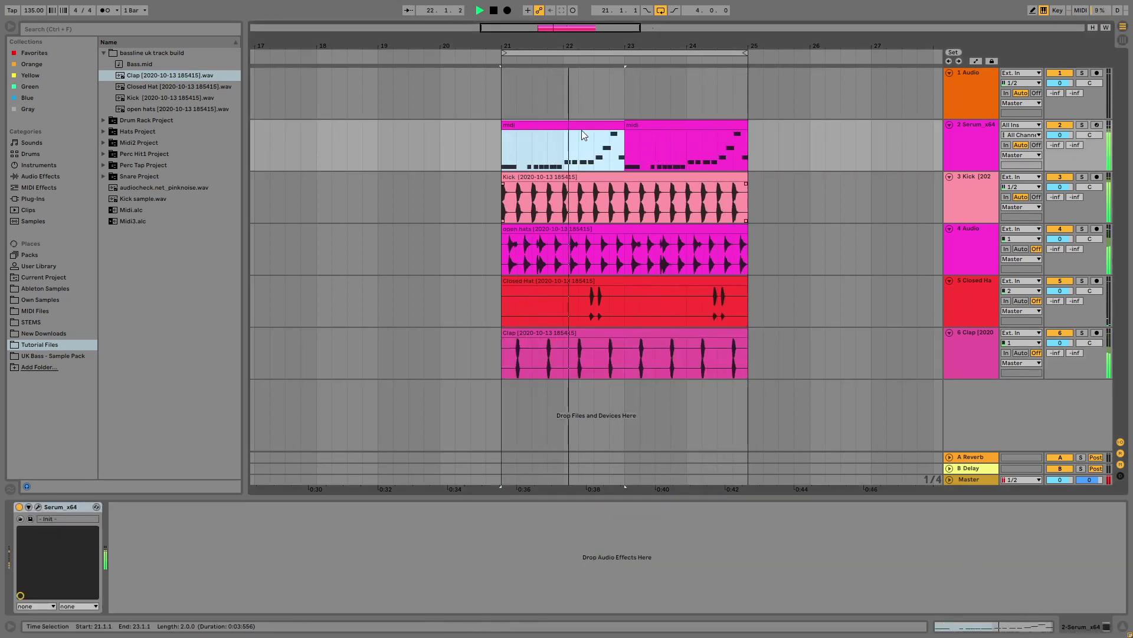
{"action": "key", "text": "space"}
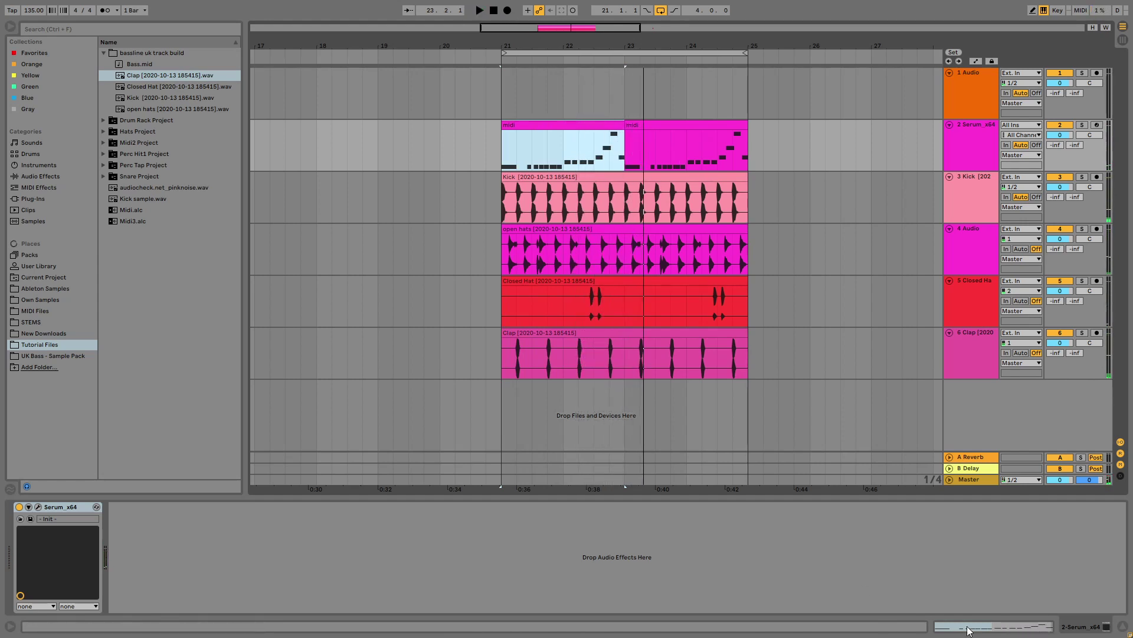
- In the first Serum MIDI clip, move all notes after the opening A#1 earlier to start at 1.2.3, and play the result
{"action": "left_click", "coordinate": [767, 196]}
{"action": "left_click", "coordinate": [520, 125]}
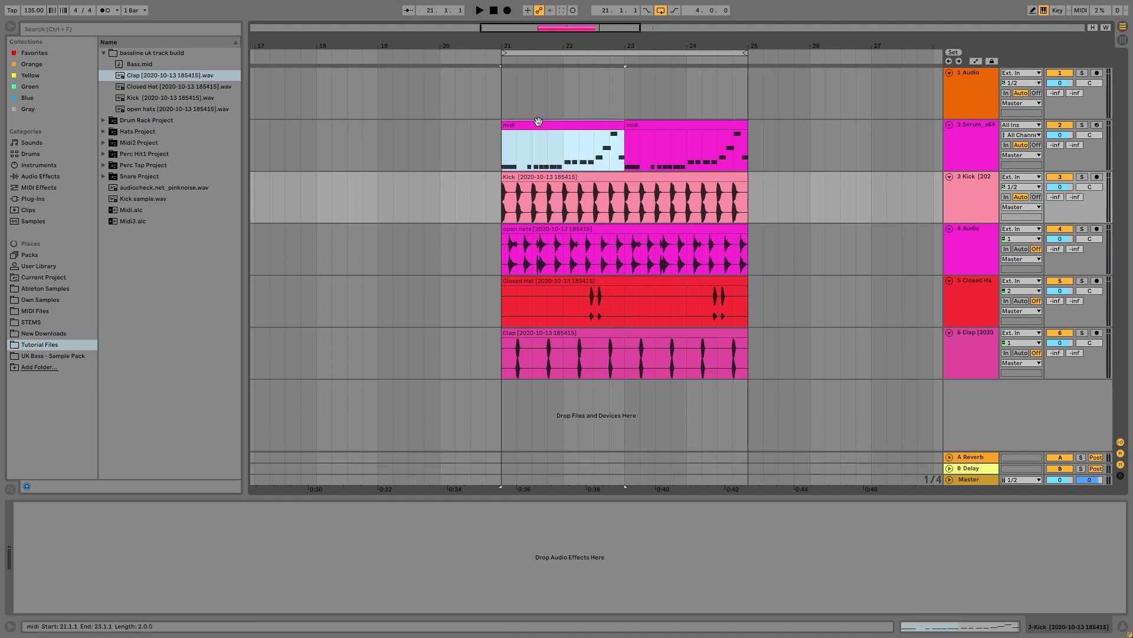
{"action": "left_click", "coordinate": [965, 624]}
{"action": "left_click_drag", "start_coordinate": [385, 458], "coordinate": [1003, 563]}
{"action": "left_click_drag", "start_coordinate": [1101, 583], "coordinate": [389, 423]}
{"action": "left_click_drag", "start_coordinate": [387, 504], "coordinate": [363, 514]}
{"action": "key", "text": "space"}
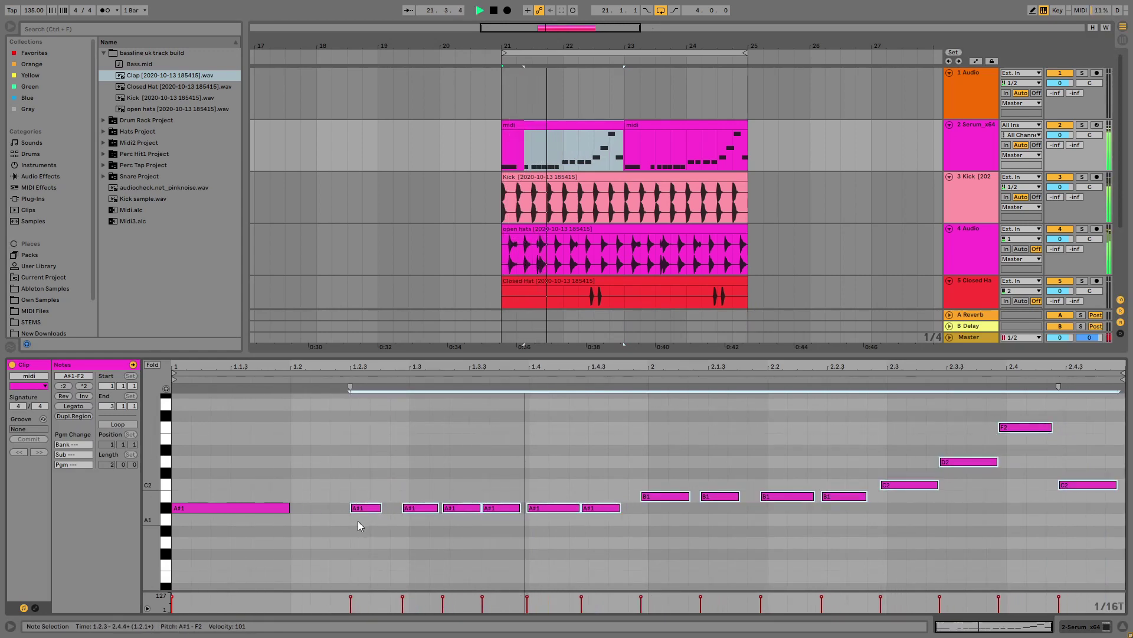